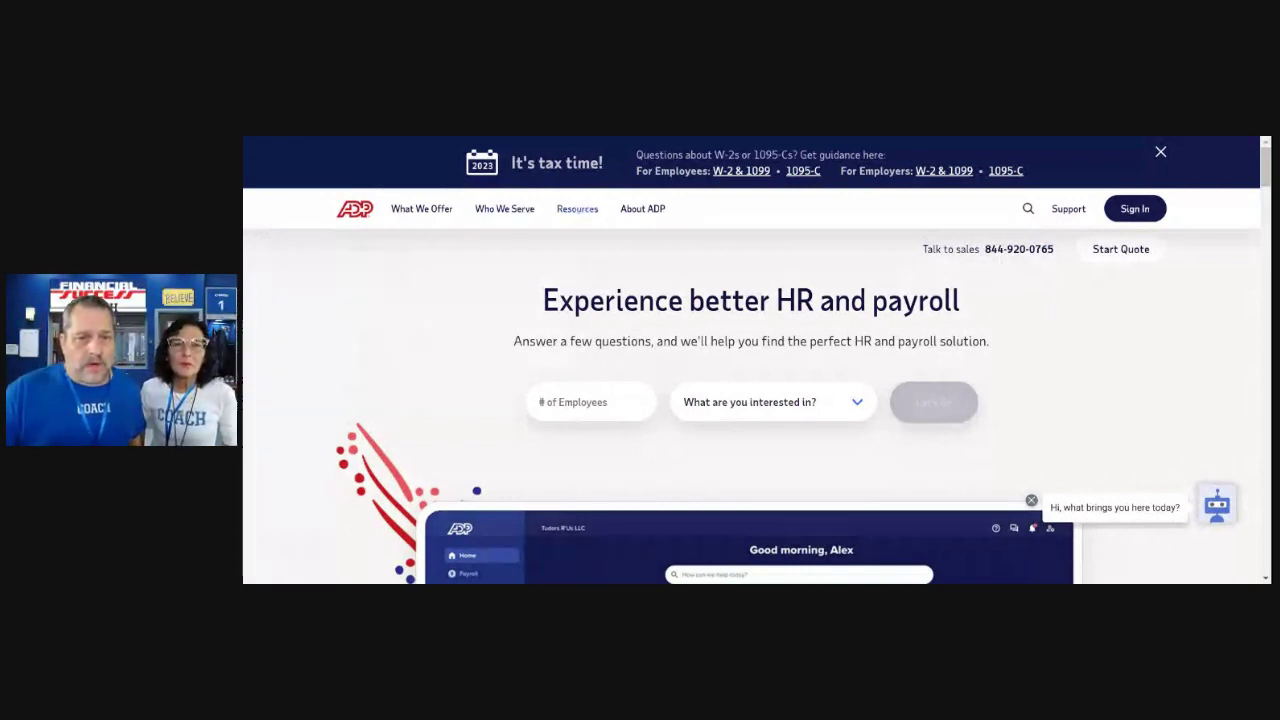
Step: Open the Hourly Paycheck Calculator from the payroll calculators among the site's resource tools
left_click(577, 208)
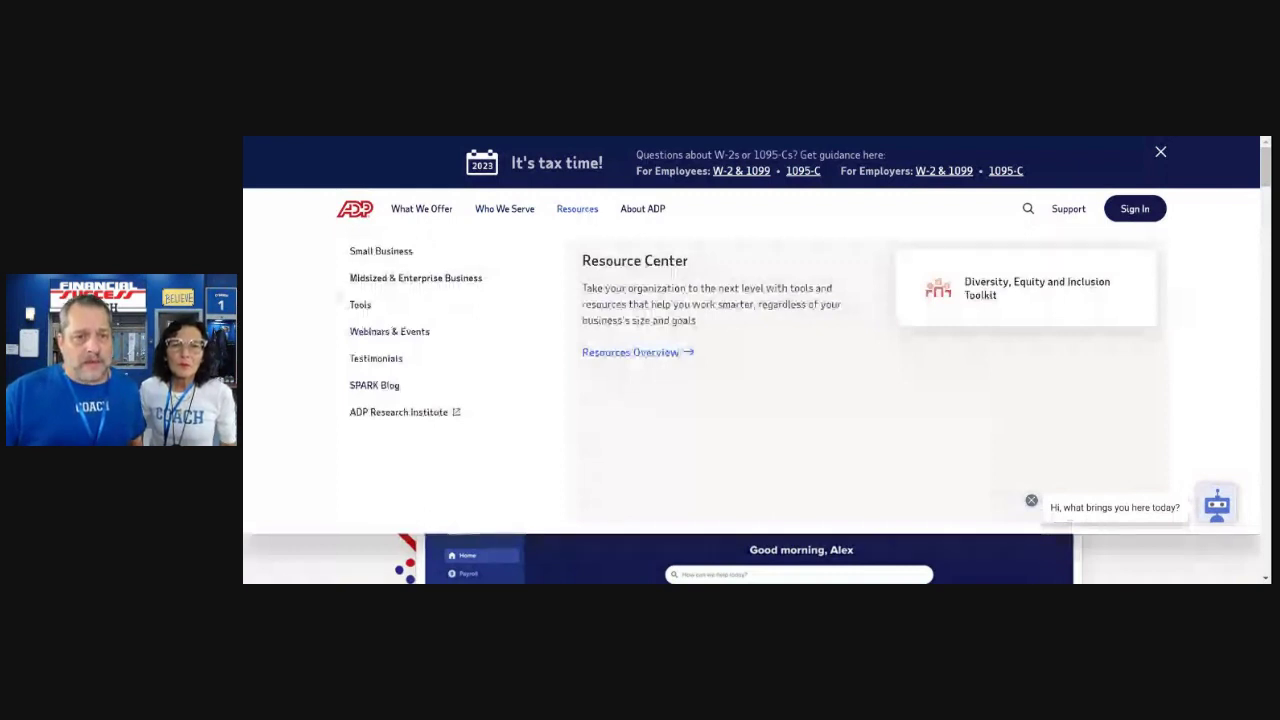
mouse_move(358, 304)
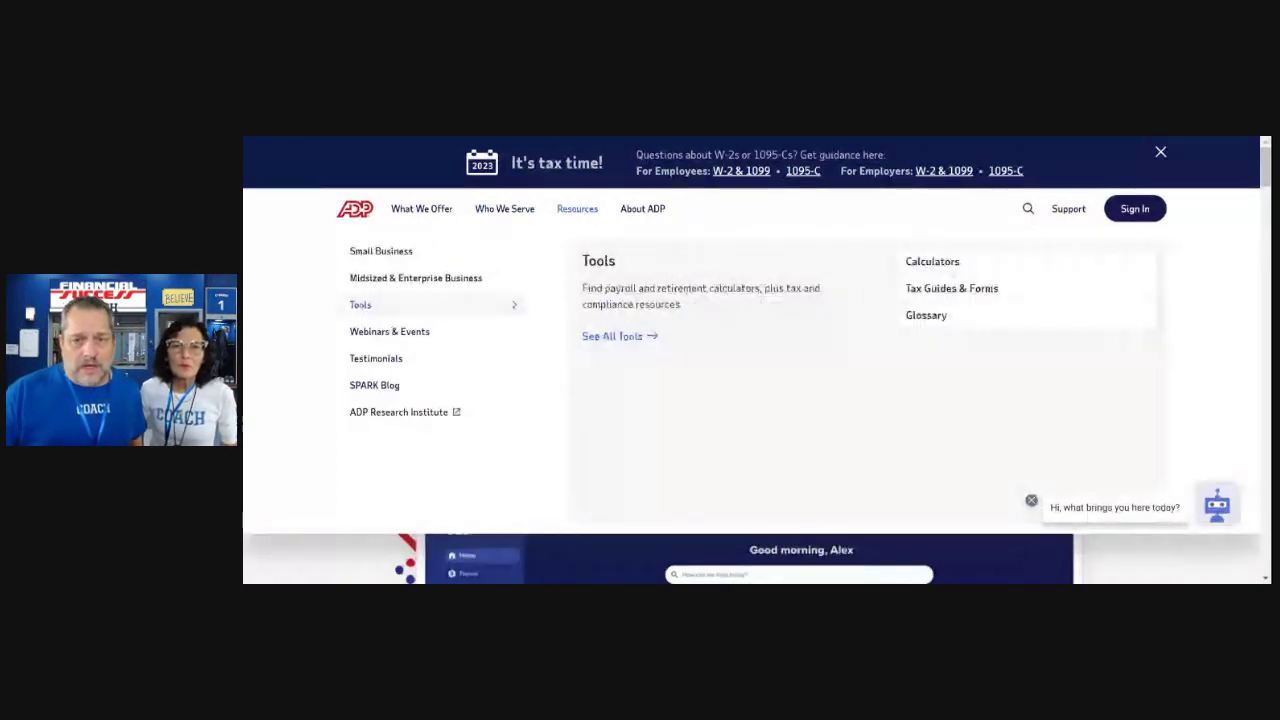
left_click(360, 304)
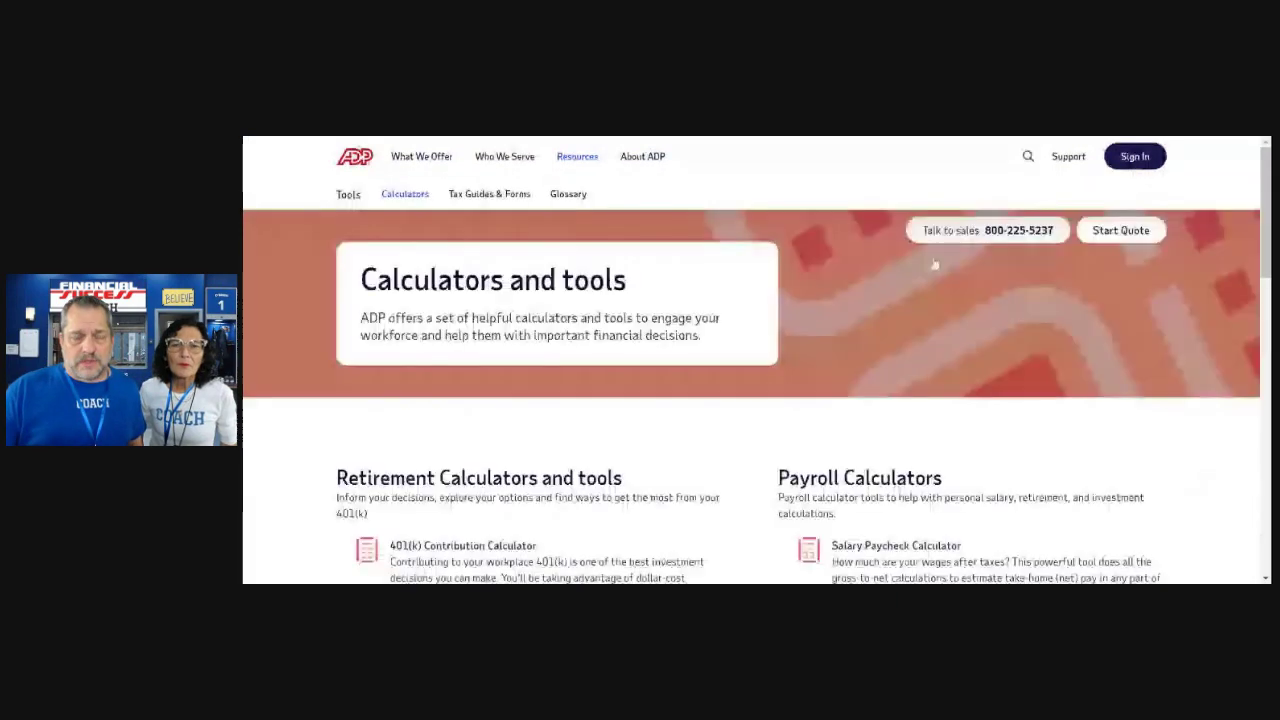
scroll(950, 303, "down", 1)
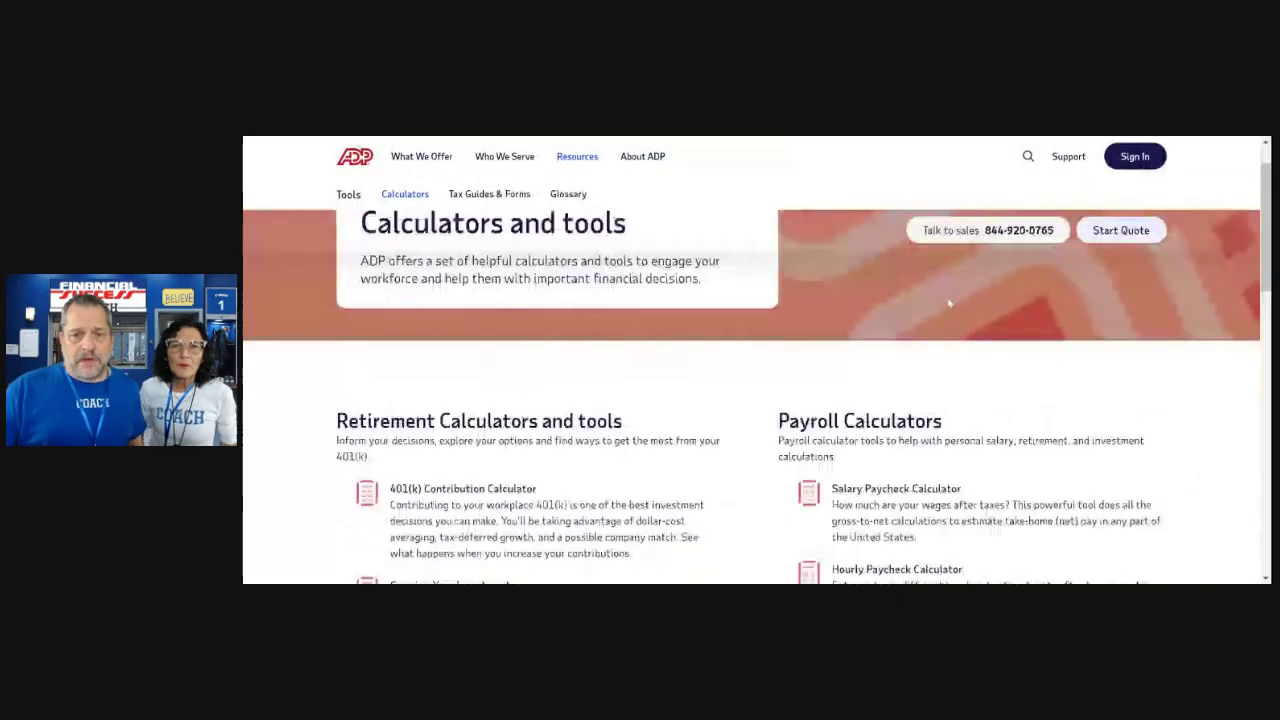
scroll(950, 303, "down", 1)
scroll(896, 344, "down", 1)
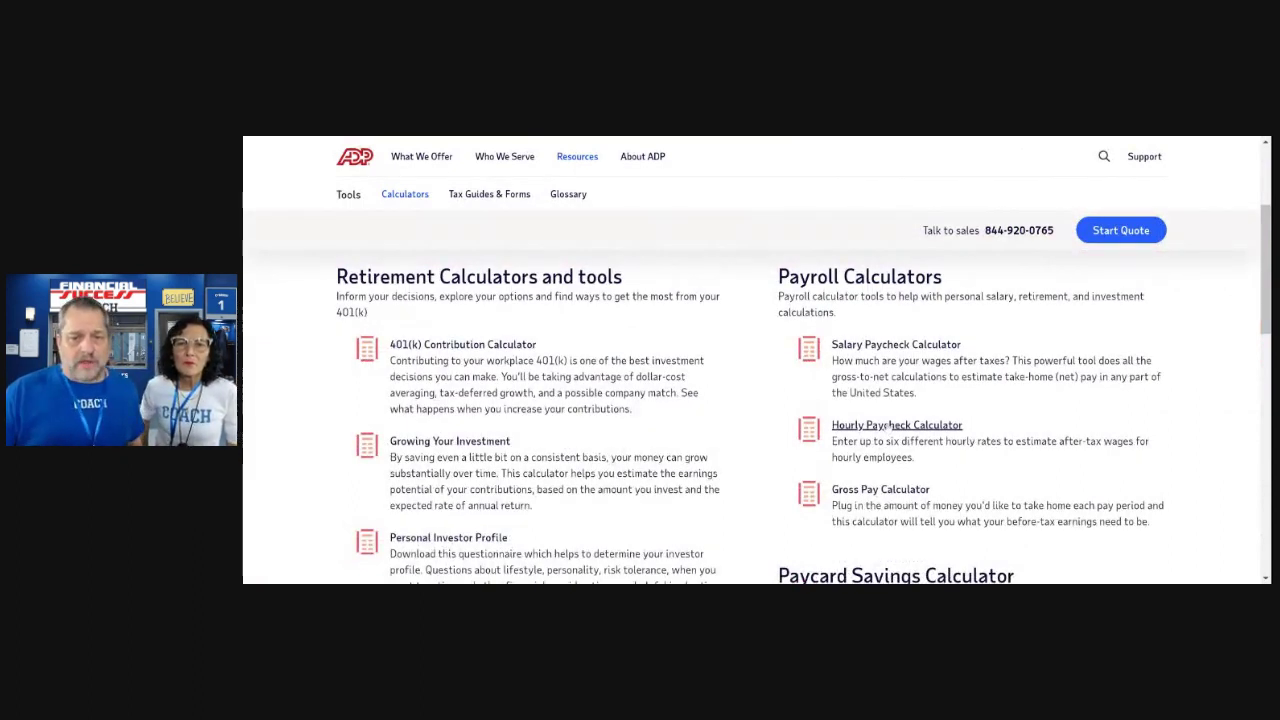
left_click(889, 425)
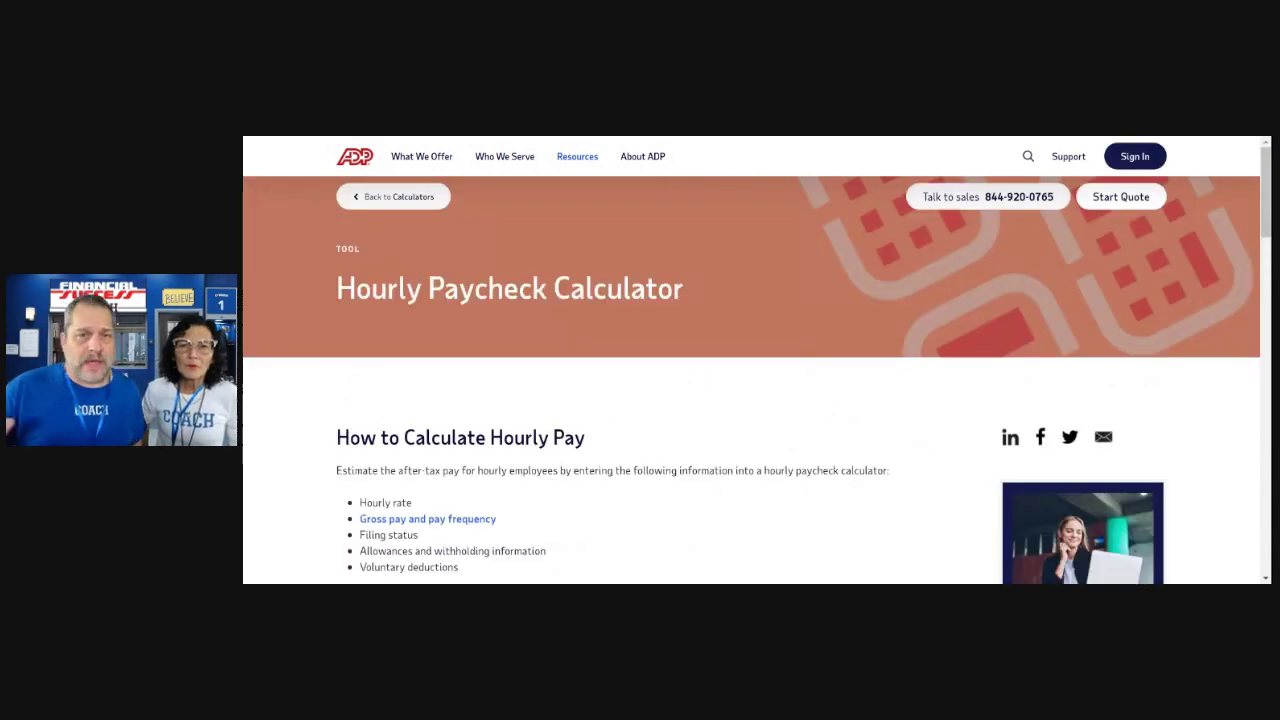
Step: Set the pay frequency in the Gross To Net Calculator to Bi-weekly
scroll(757, 400, "down", 1)
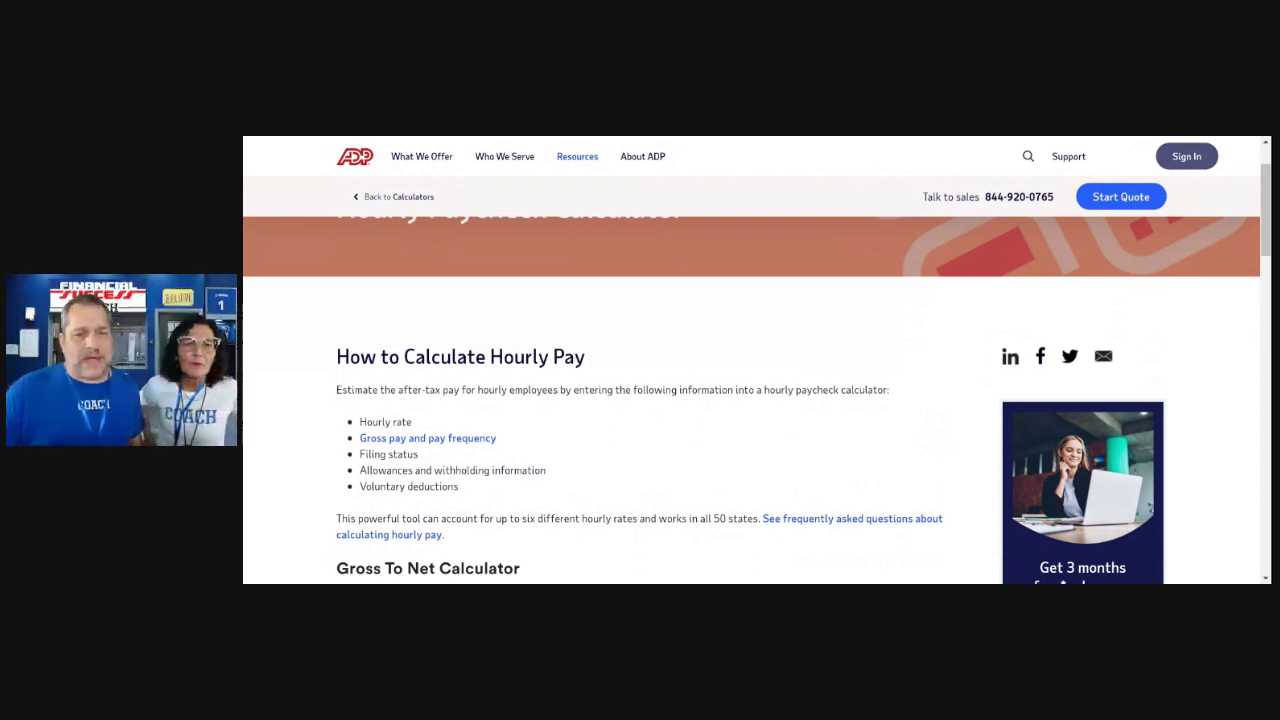
scroll(757, 400, "down", 4)
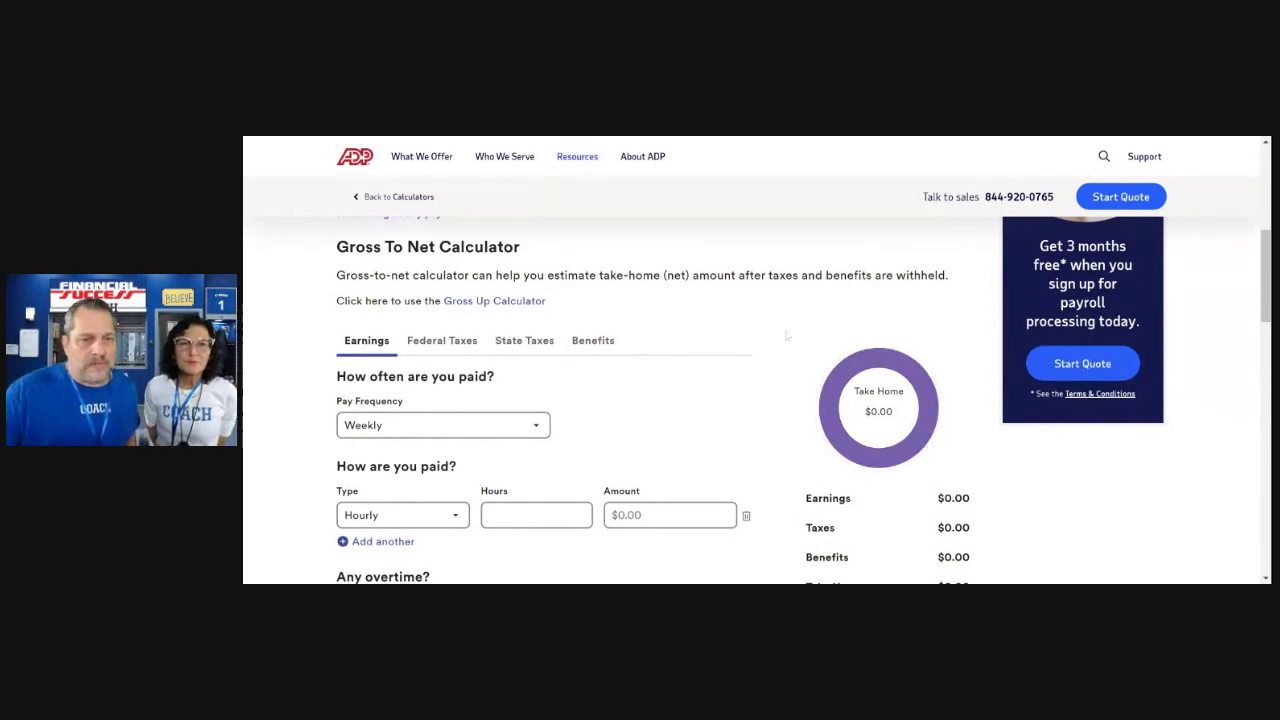
scroll(760, 400, "down", 1)
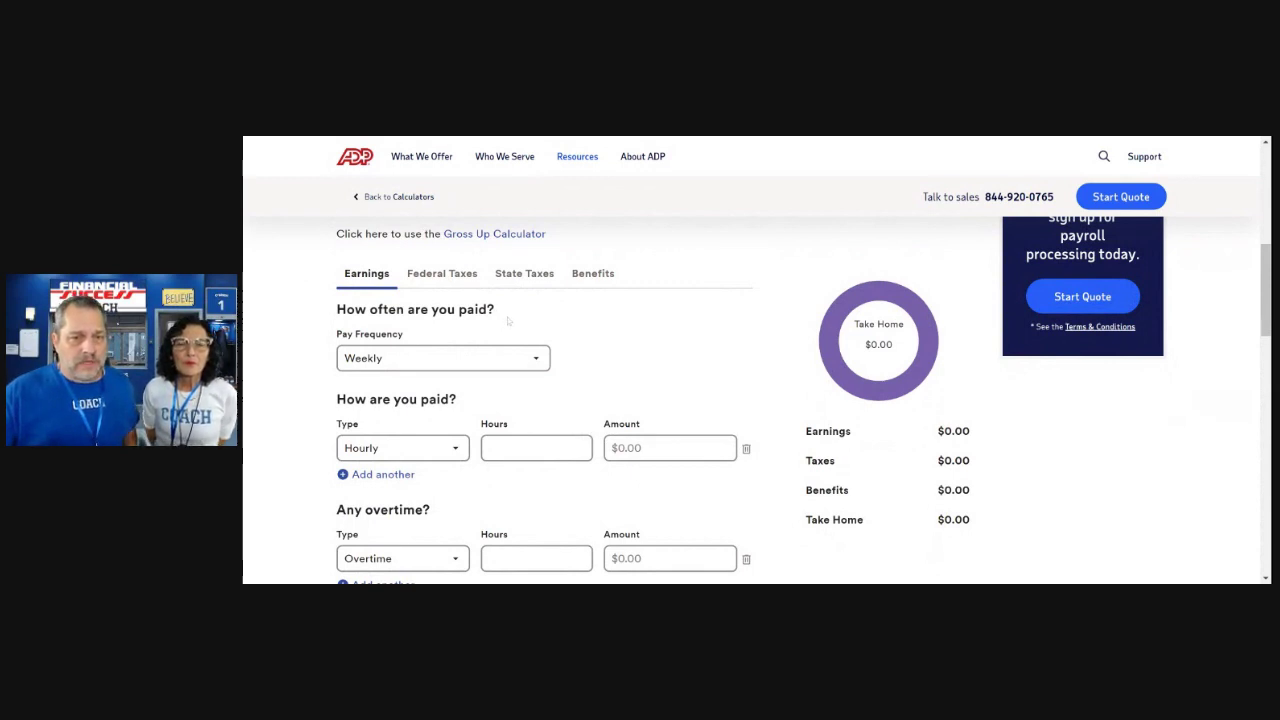
left_click(465, 358)
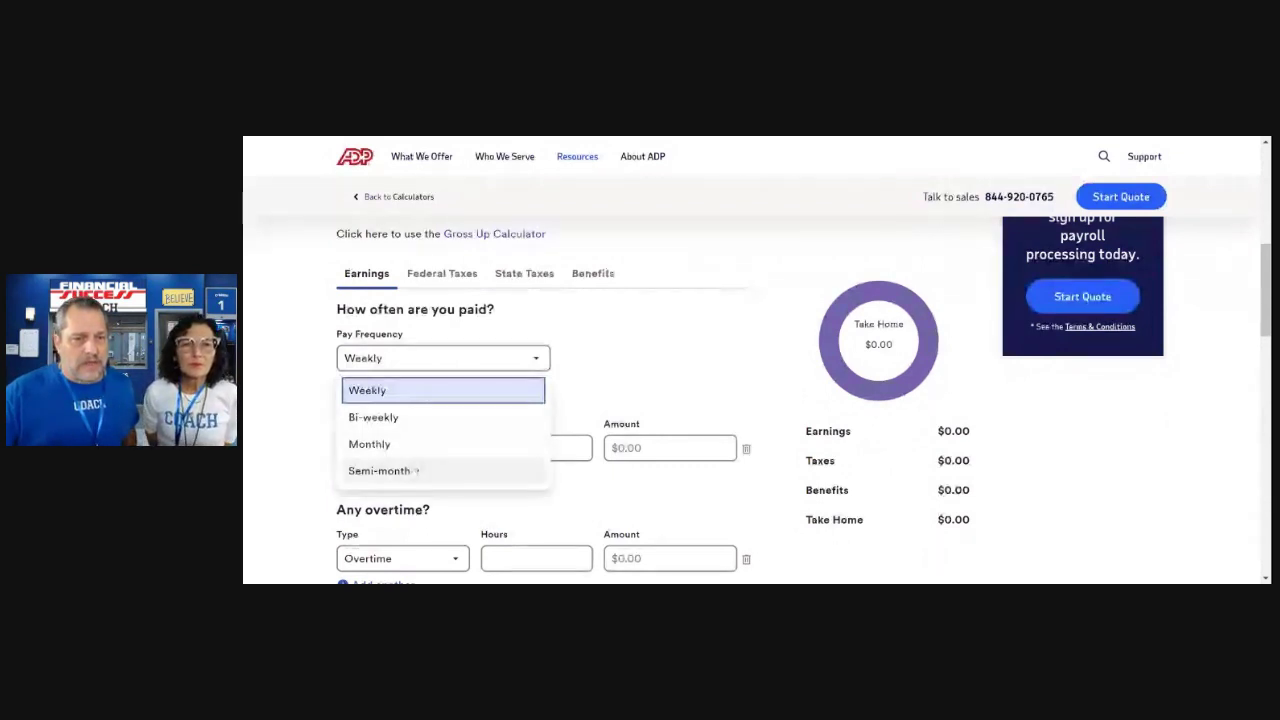
left_click(405, 417)
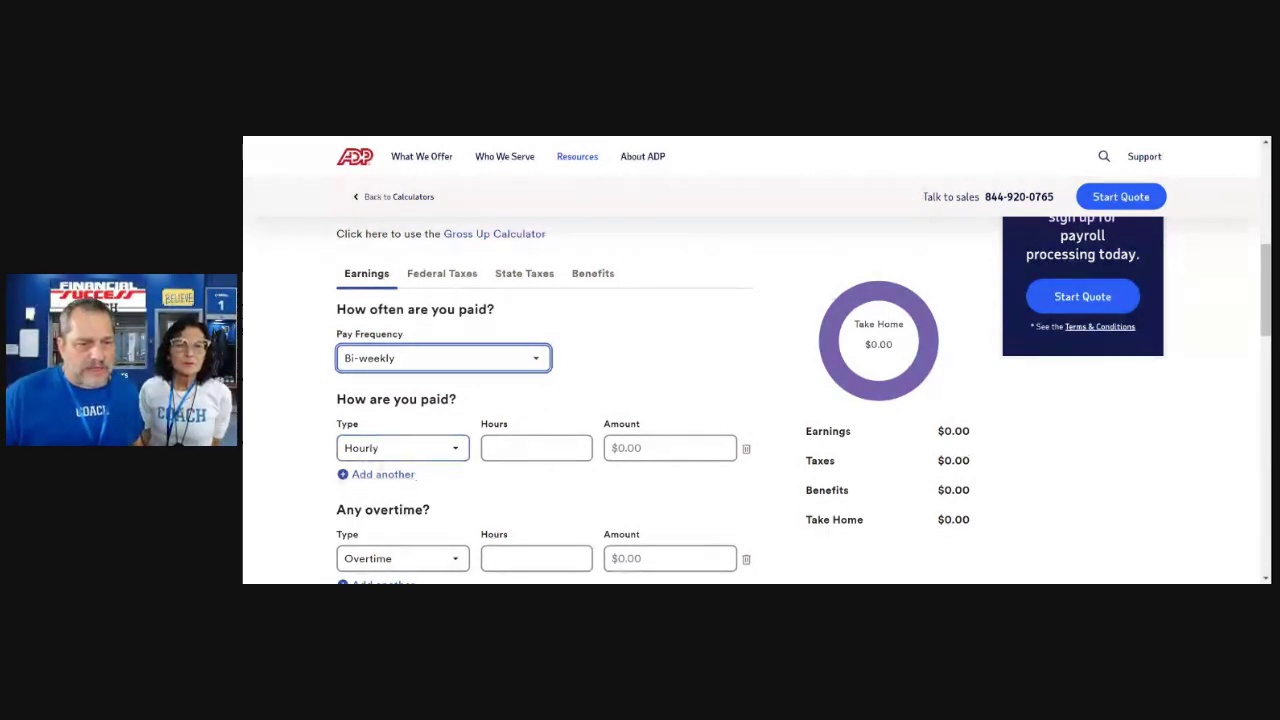
Step: Enter hourly pay of 80 hours at $25 in the calculator's earnings
left_click(400, 448)
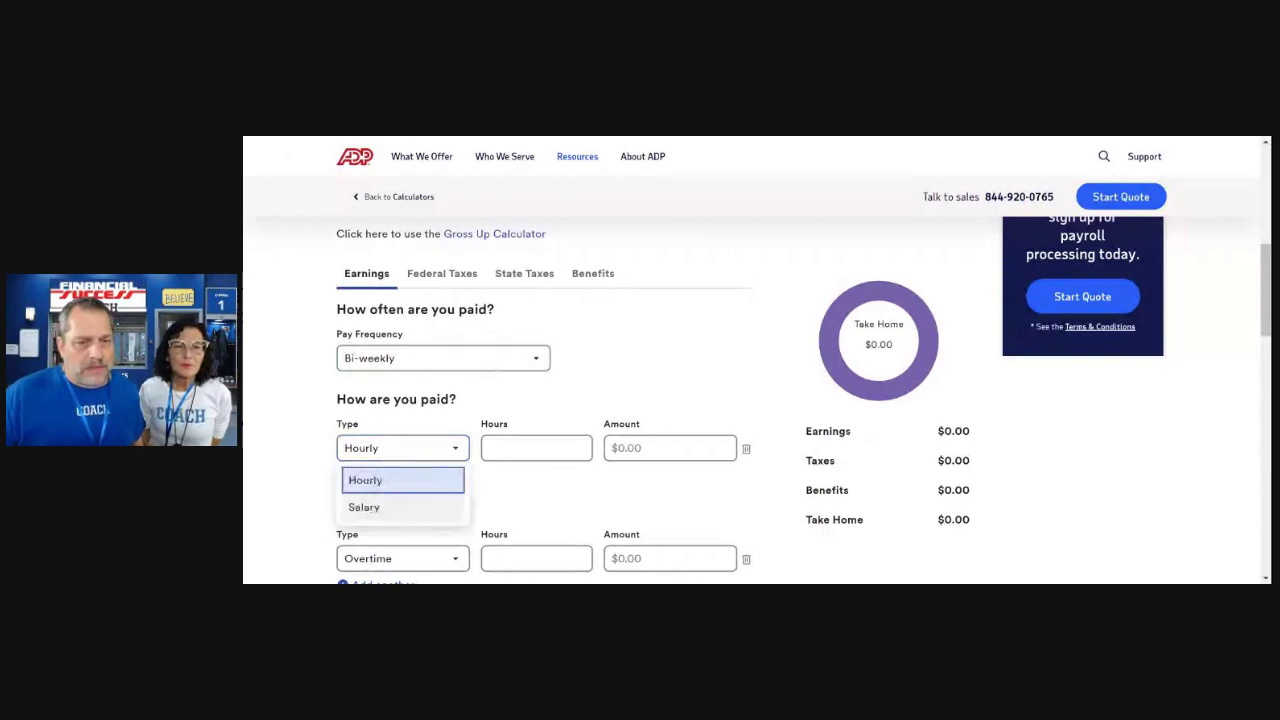
left_click(400, 480)
left_click(536, 448)
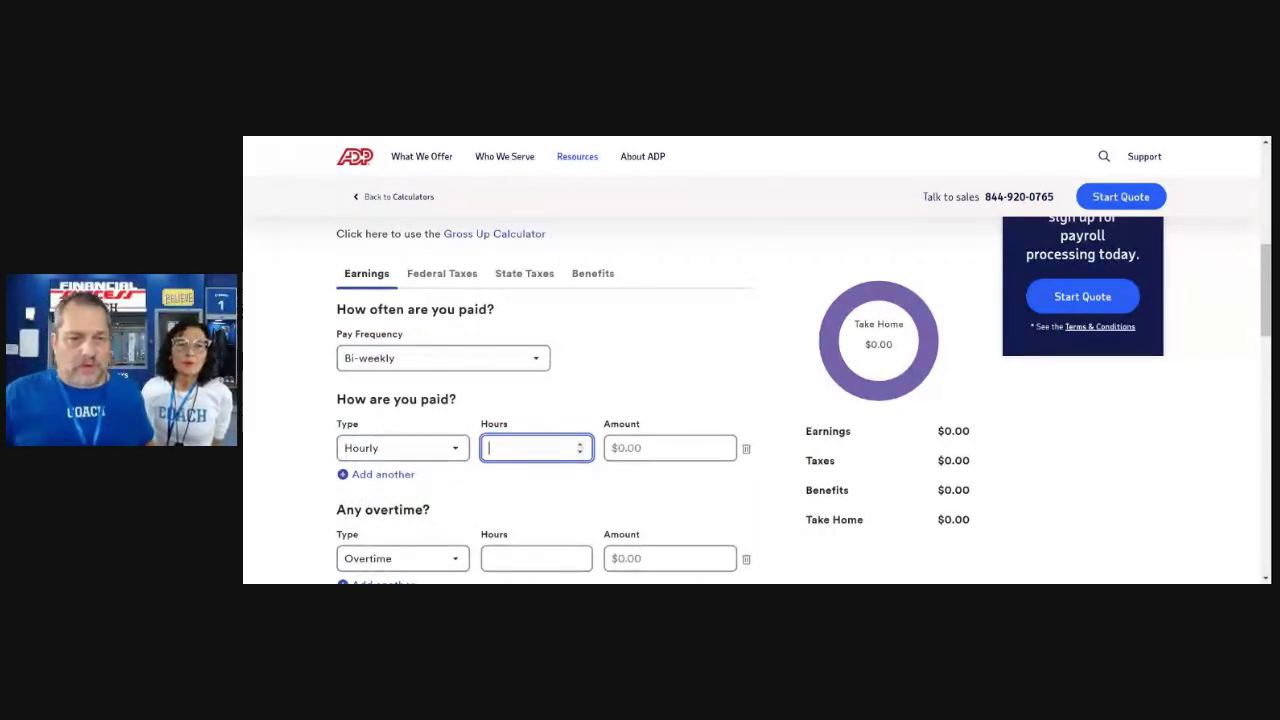
type("80")
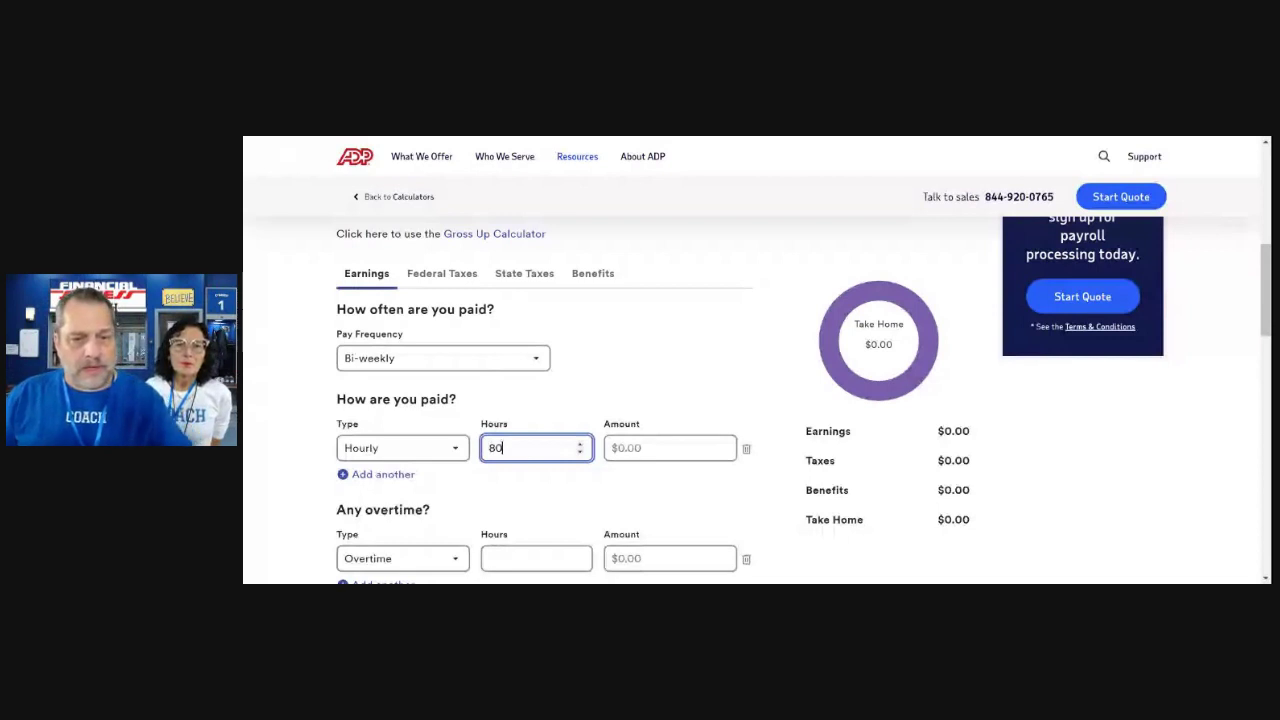
left_click(660, 448)
type("2")
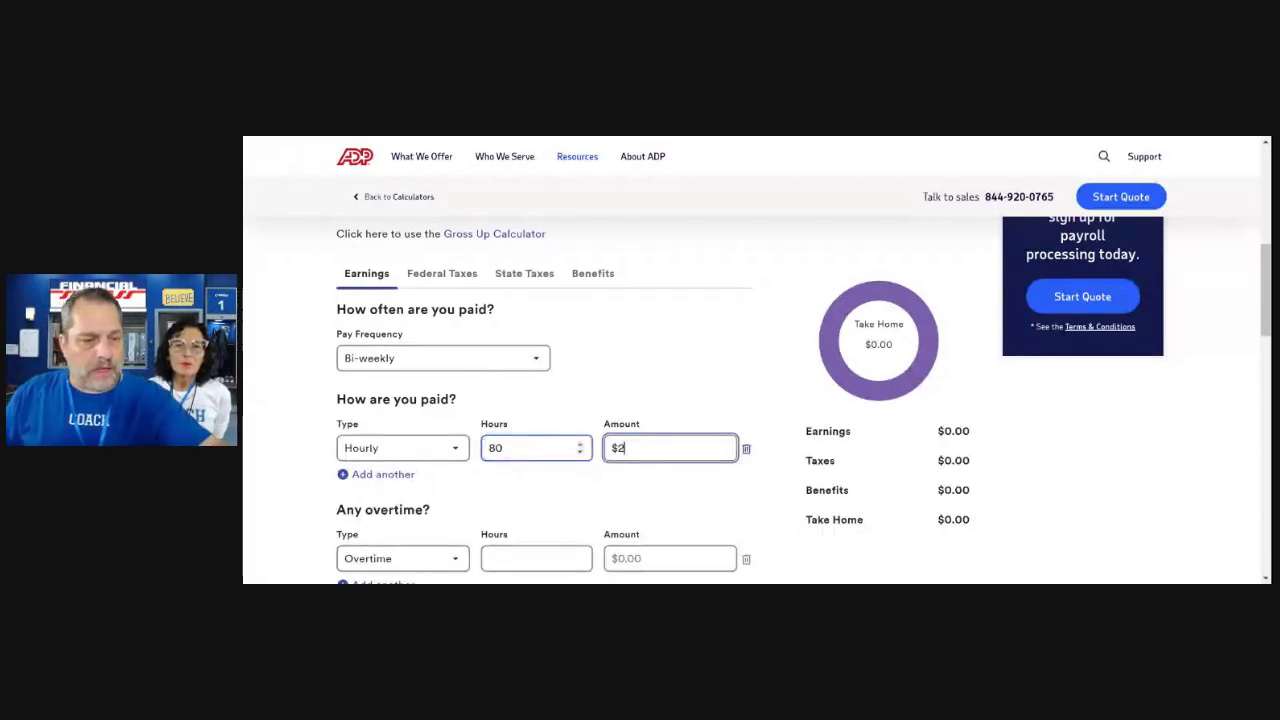
type("5")
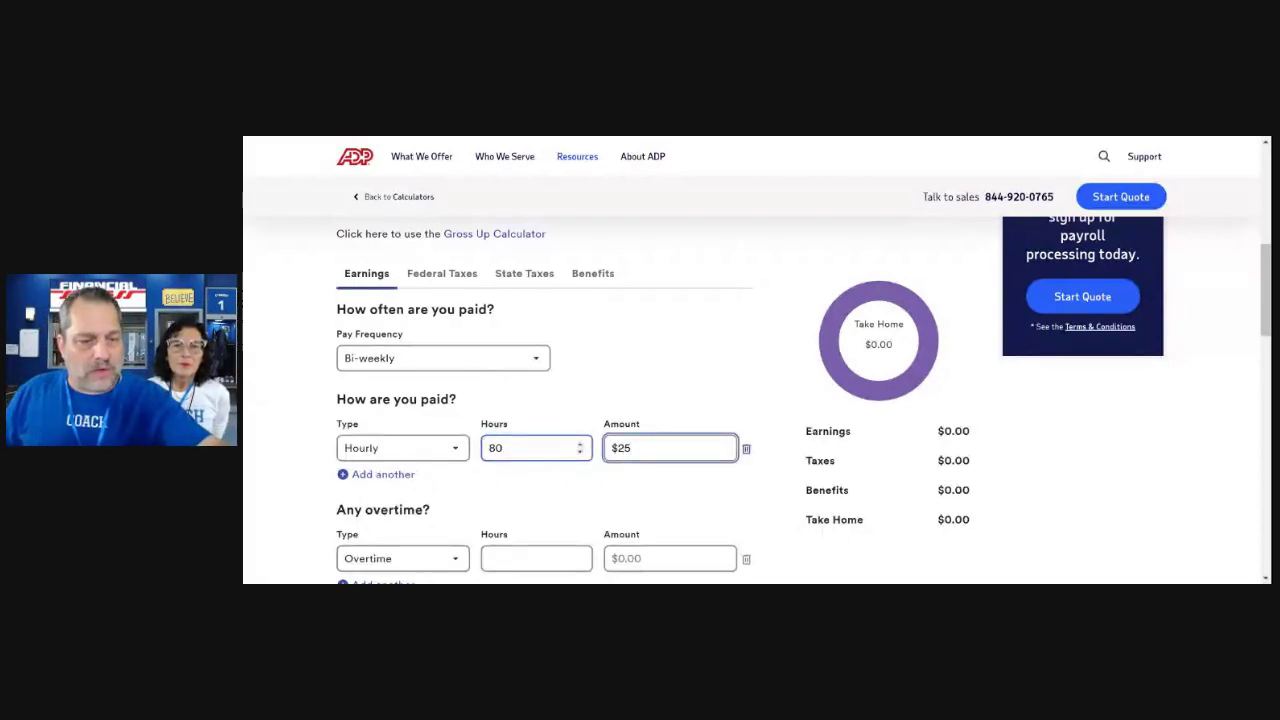
key("Tab")
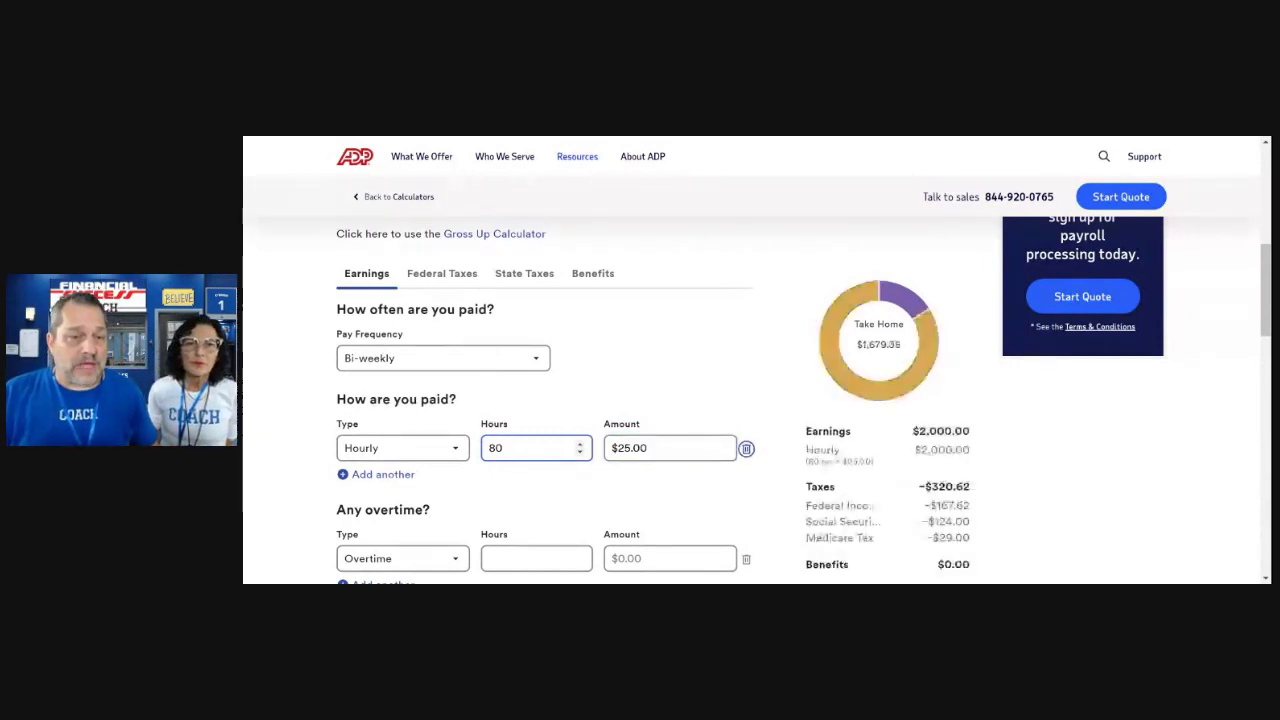
Step: Review the overtime type choices, keeping Overtime selected and the hours empty
scroll(380, 410, "down", 1)
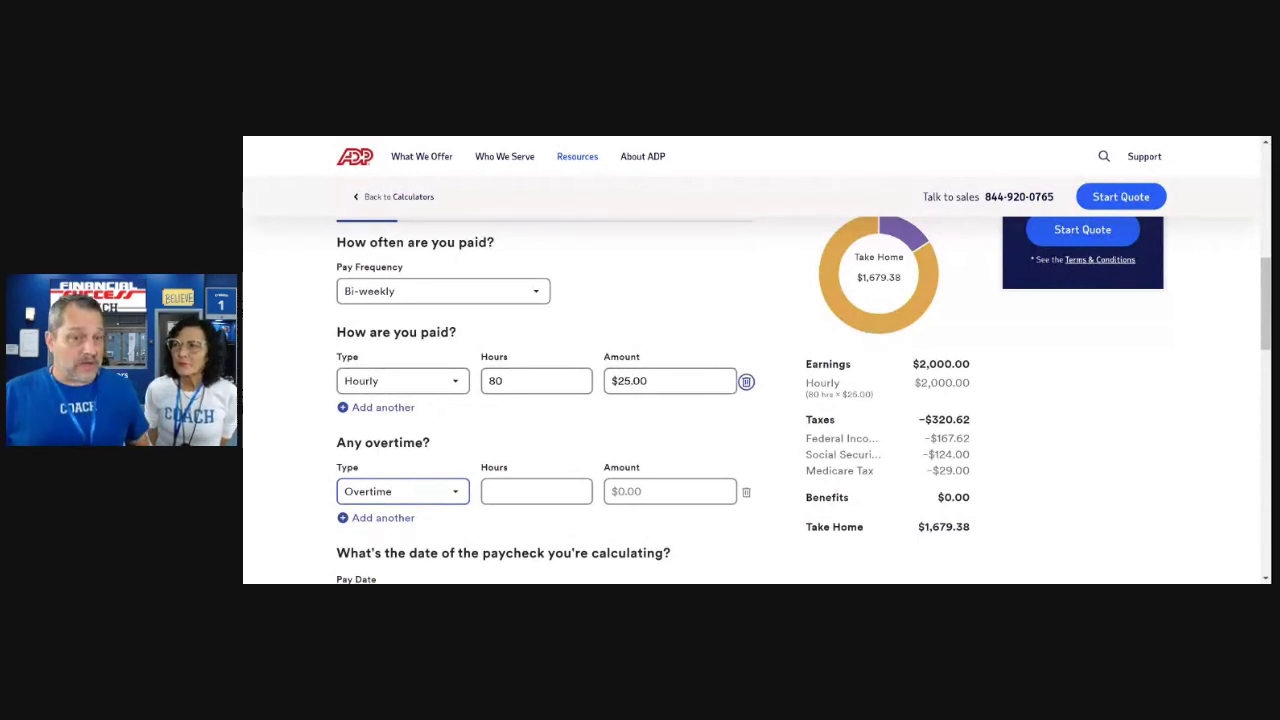
left_click(424, 496)
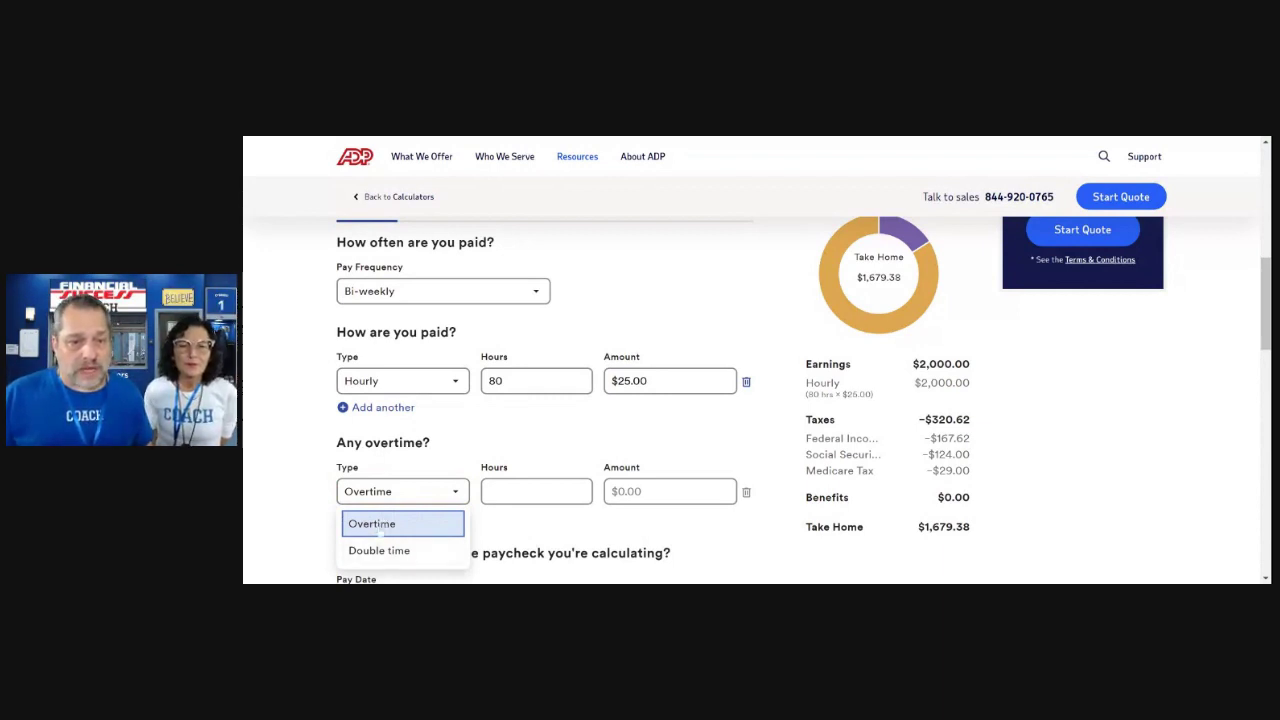
left_click(490, 492)
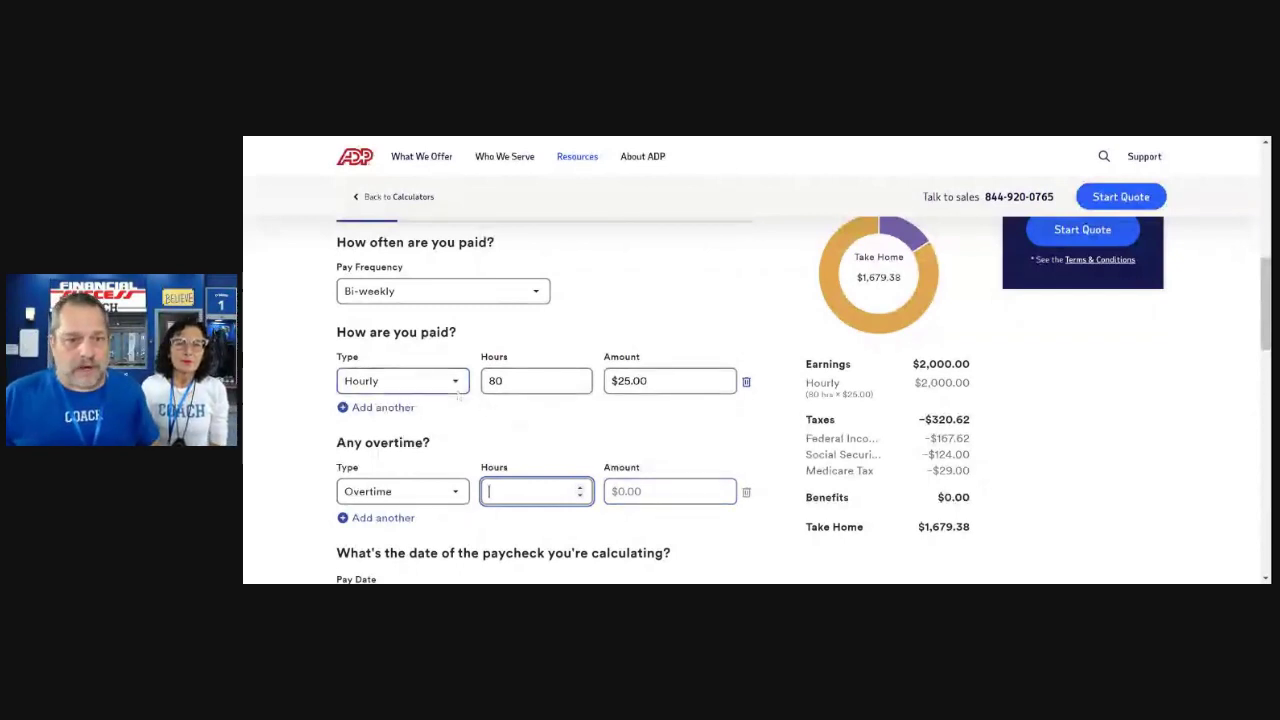
Step: Examine the pay date, the Hourly Paycheck Calculator FAQs and the important note below the earnings form
scroll(803, 400, "down", 1)
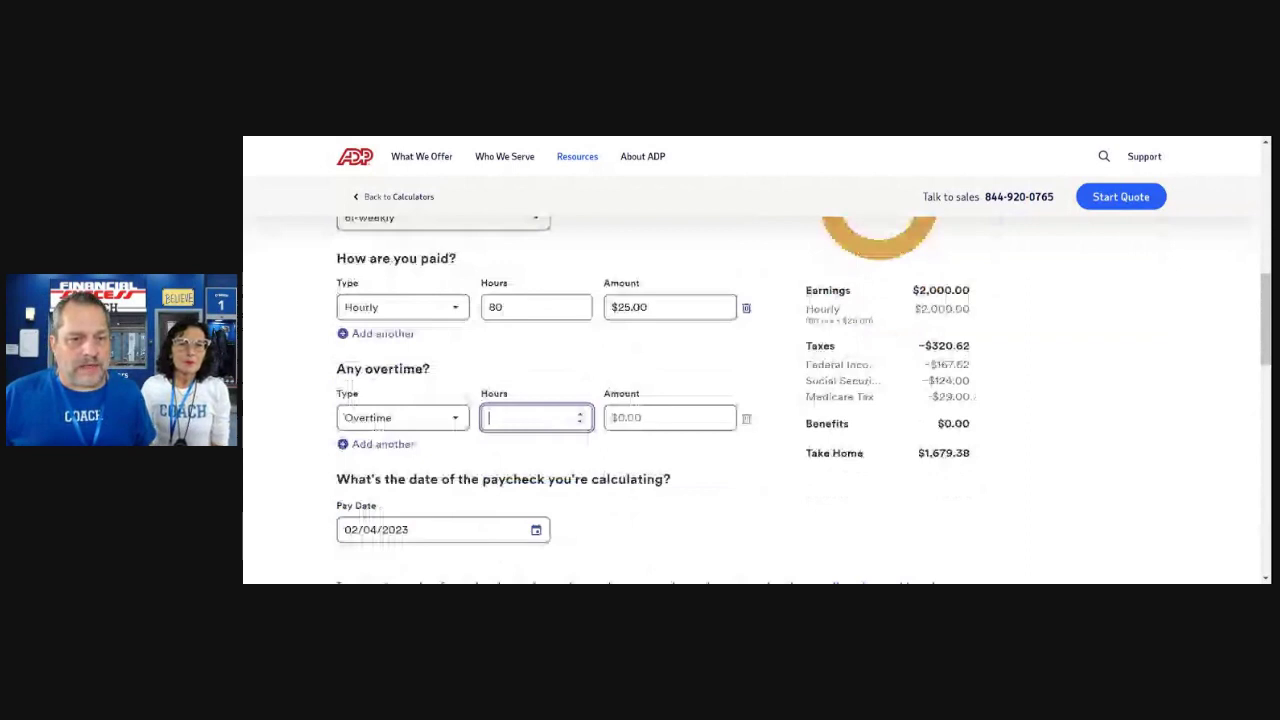
scroll(803, 400, "down", 2)
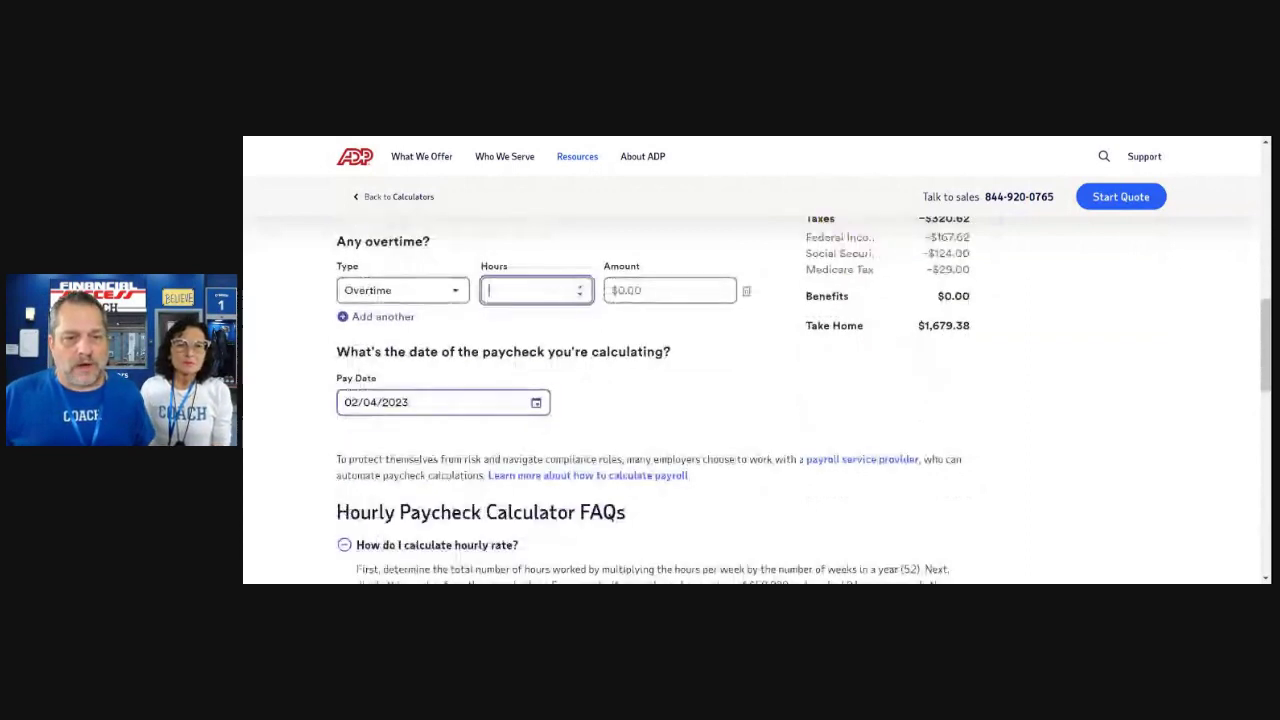
scroll(803, 400, "down", 1)
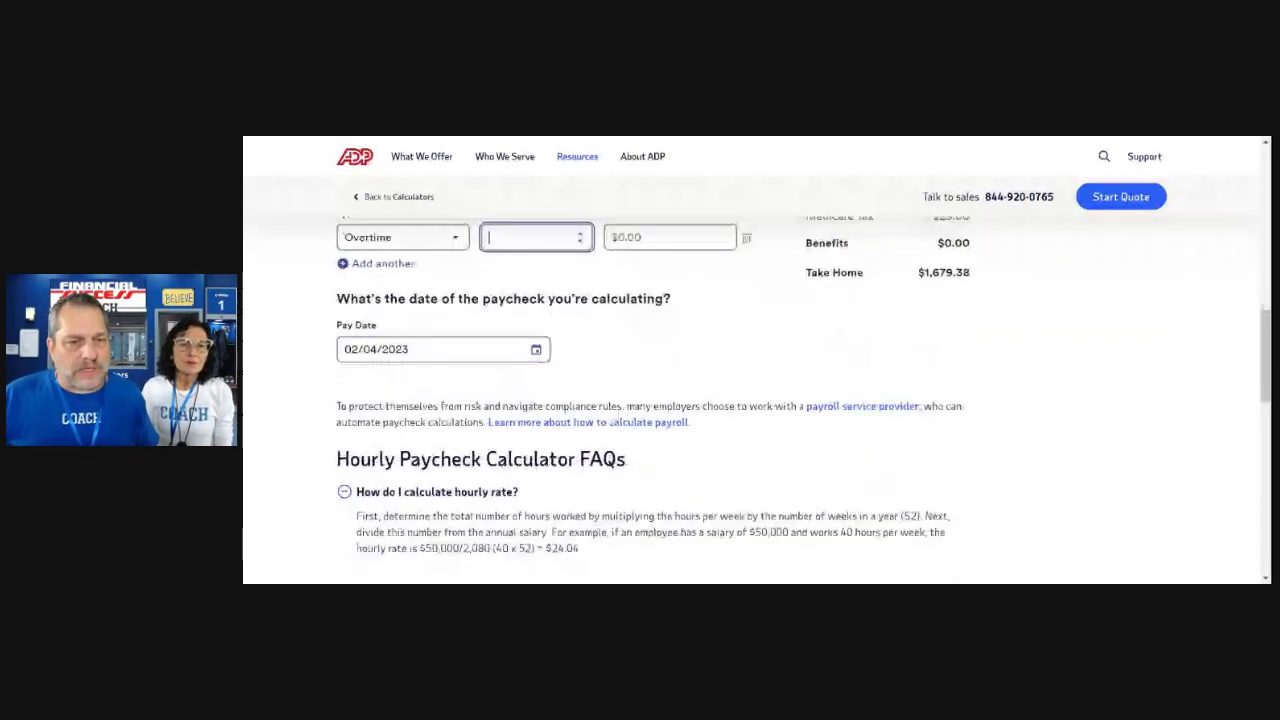
scroll(803, 400, "down", 3)
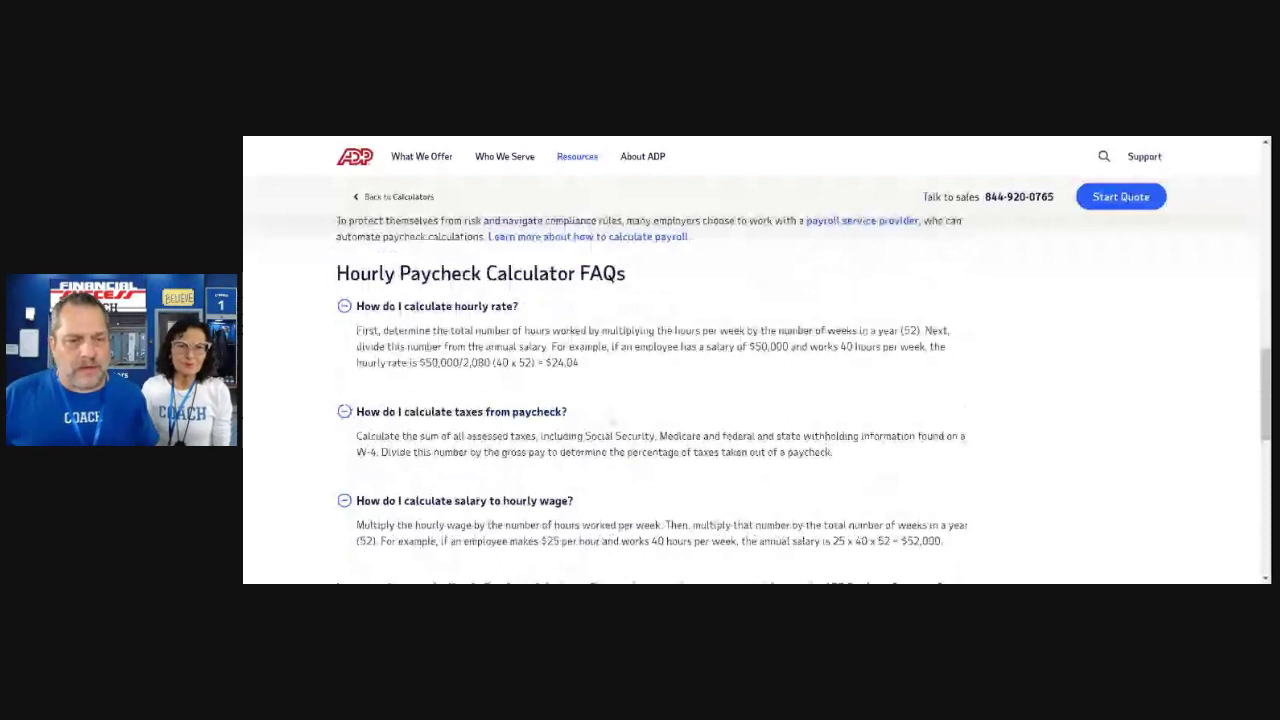
scroll(803, 400, "down", 1)
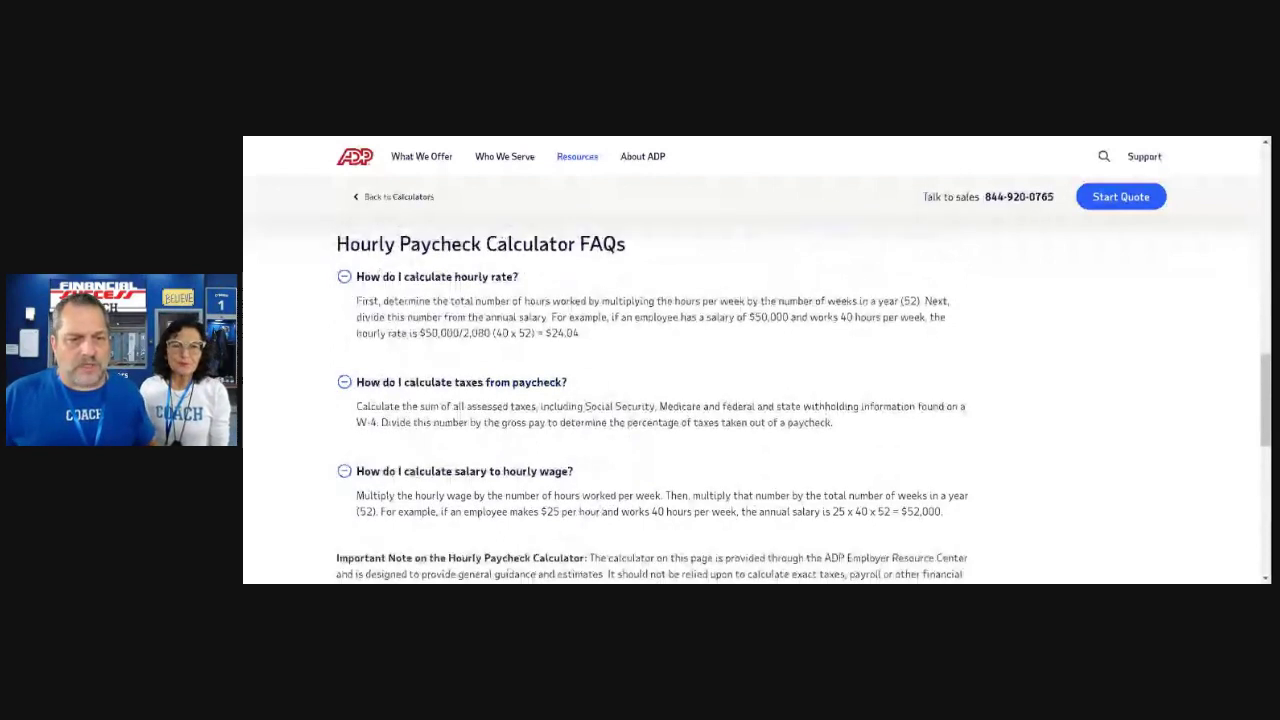
scroll(803, 400, "down", 3)
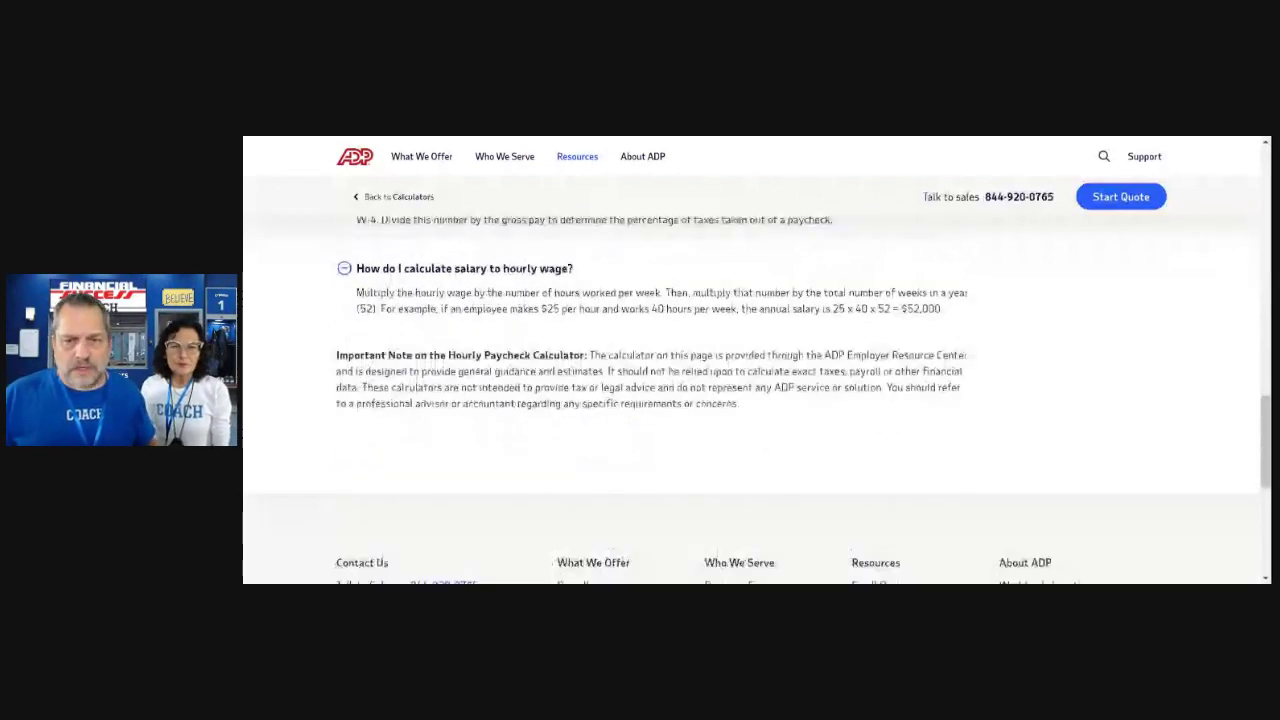
scroll(803, 400, "up", 7)
scroll(803, 400, "up", 2)
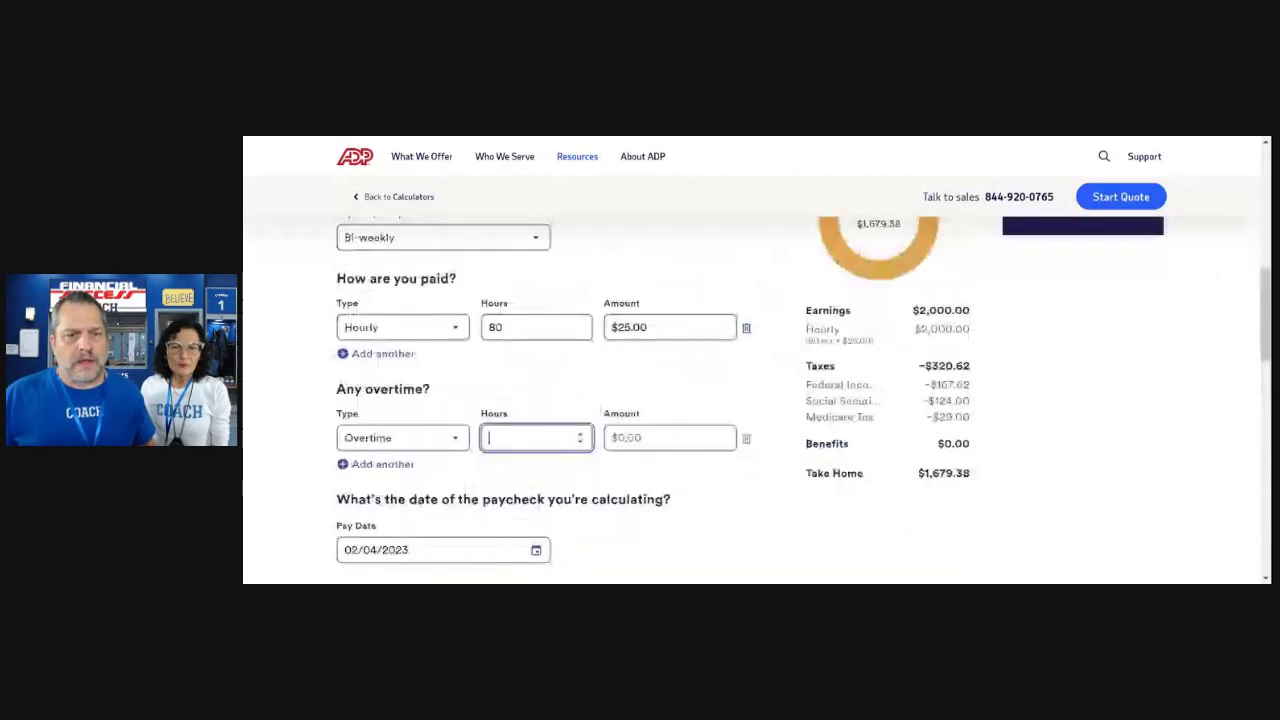
scroll(756, 400, "up", 2)
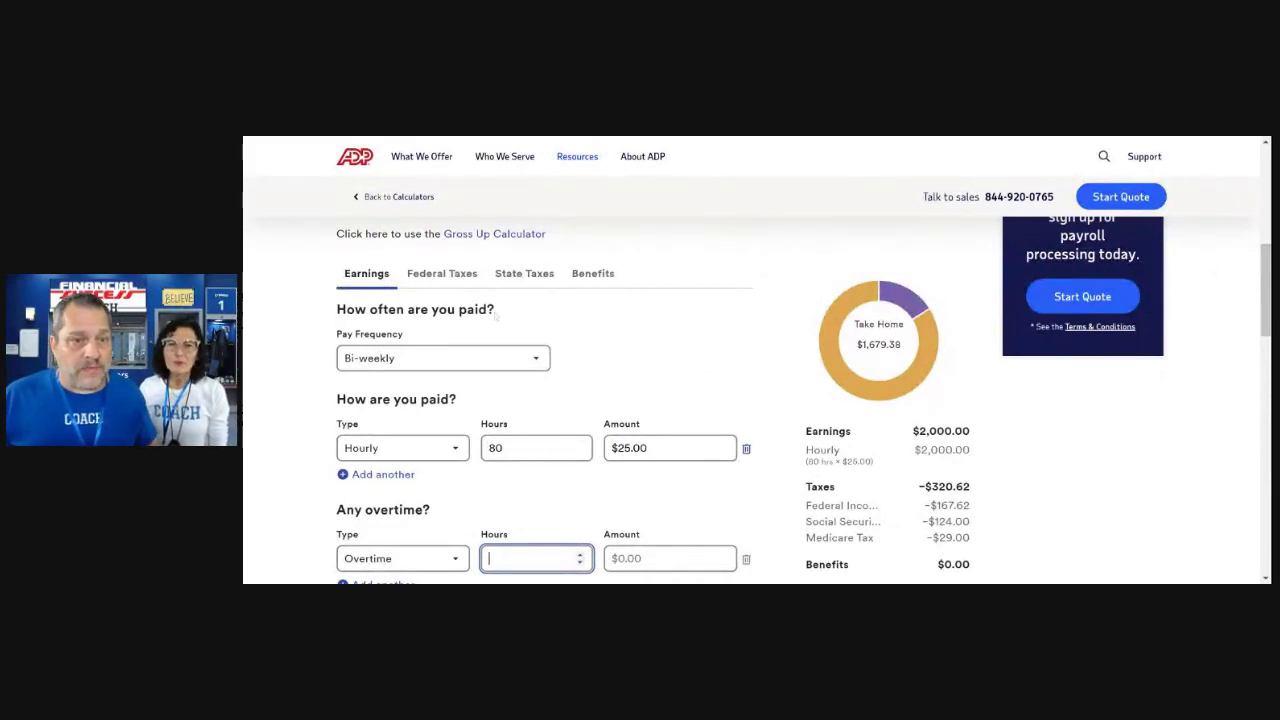
Step: Review the federal tax questions on Form W-4 version, filing status, multiple jobs, dependents, other income and deductions
left_click(429, 275)
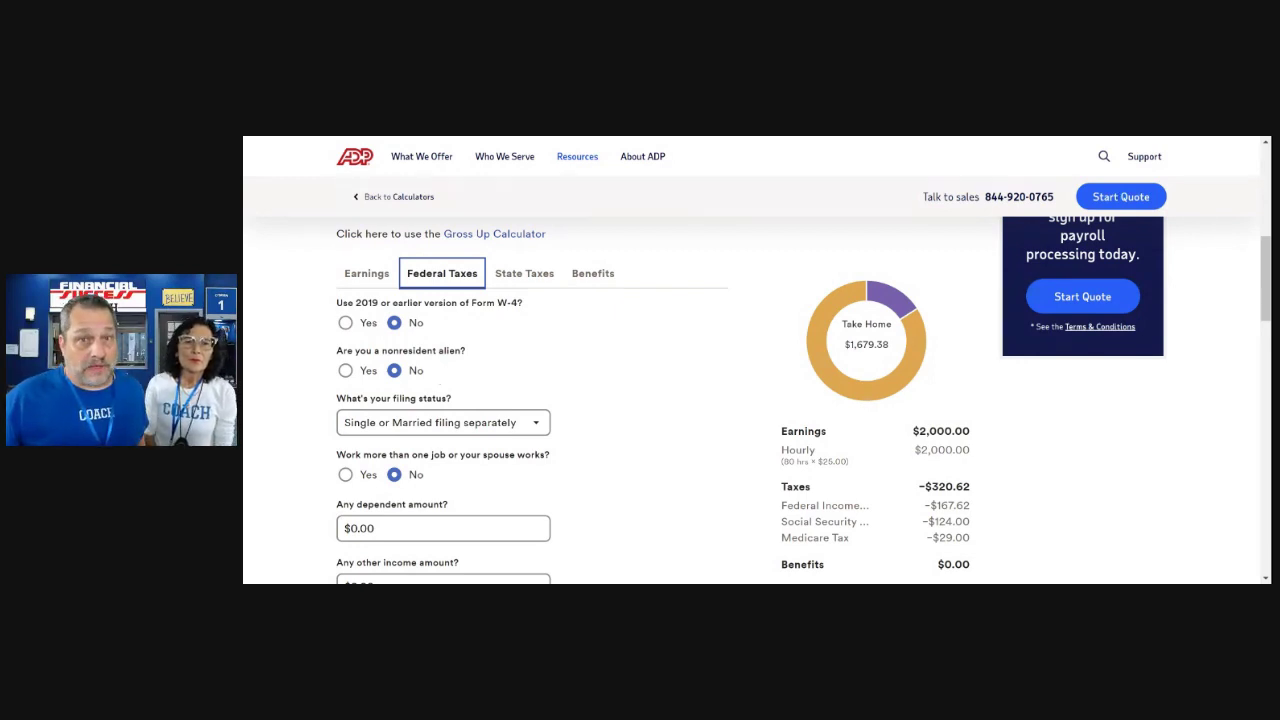
scroll(437, 380, "down", 1)
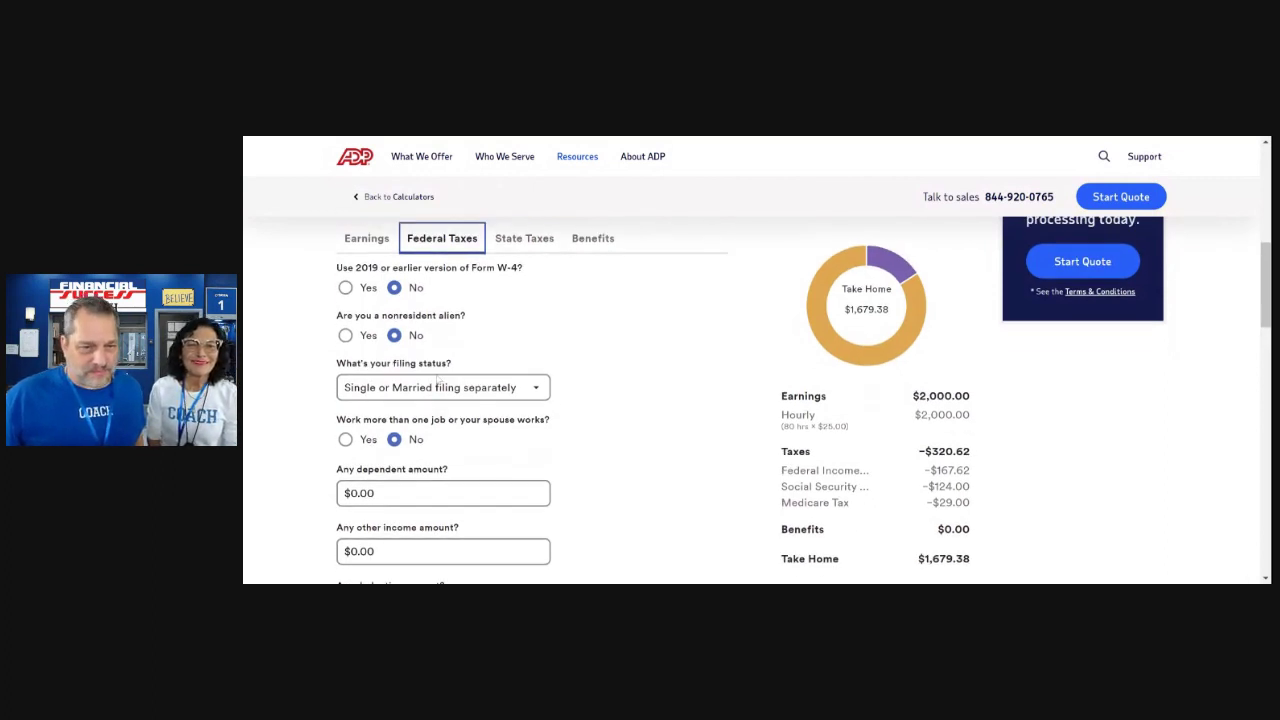
scroll(437, 380, "up", 1)
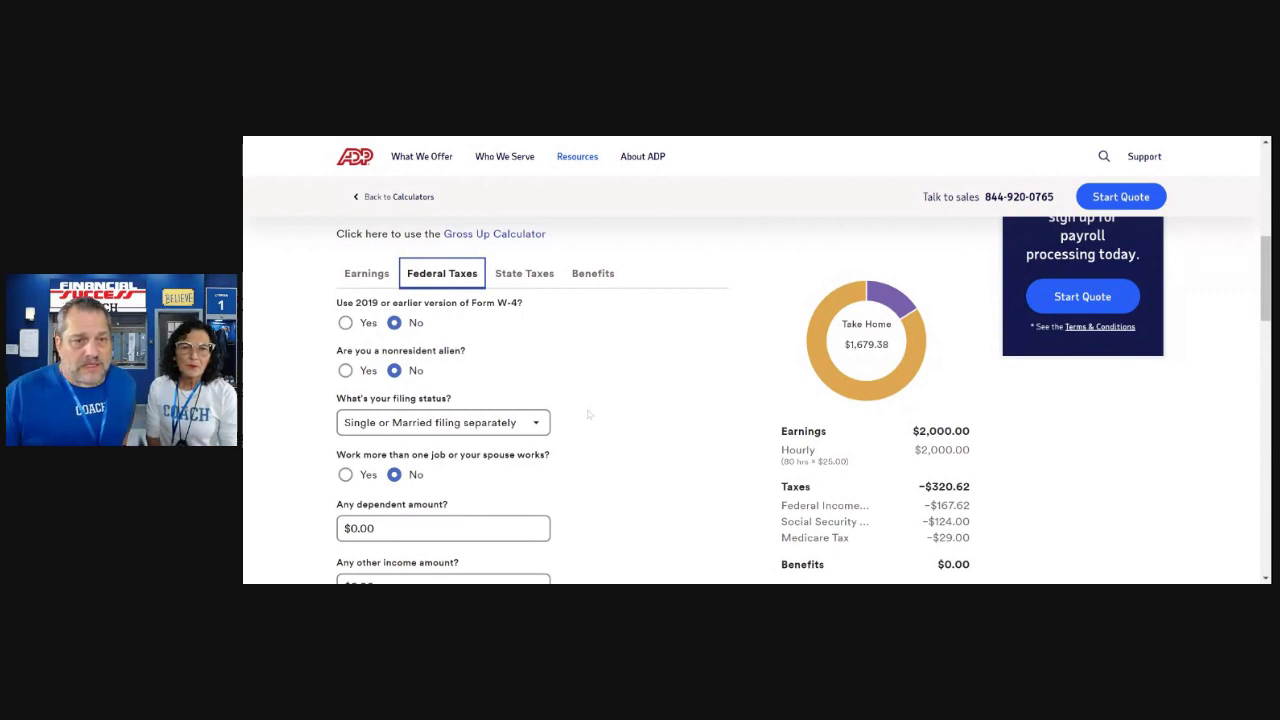
scroll(589, 414, "down", 1)
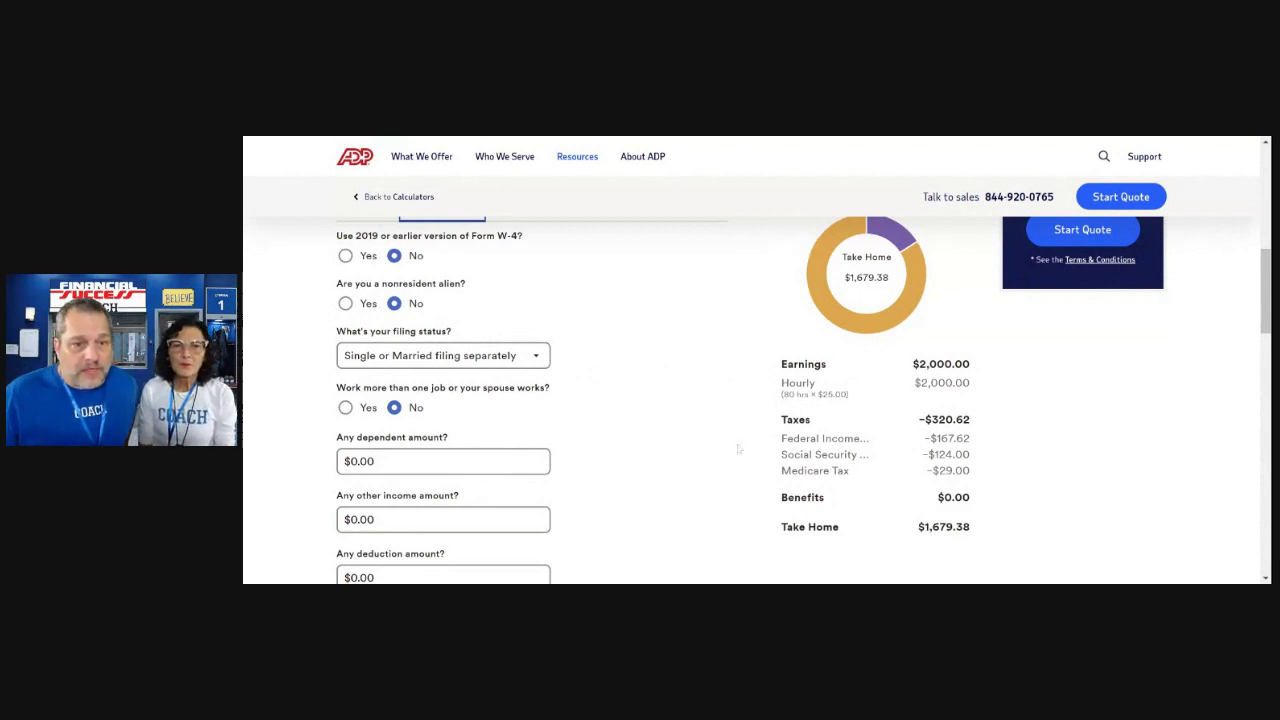
scroll(620, 418, "up", 1)
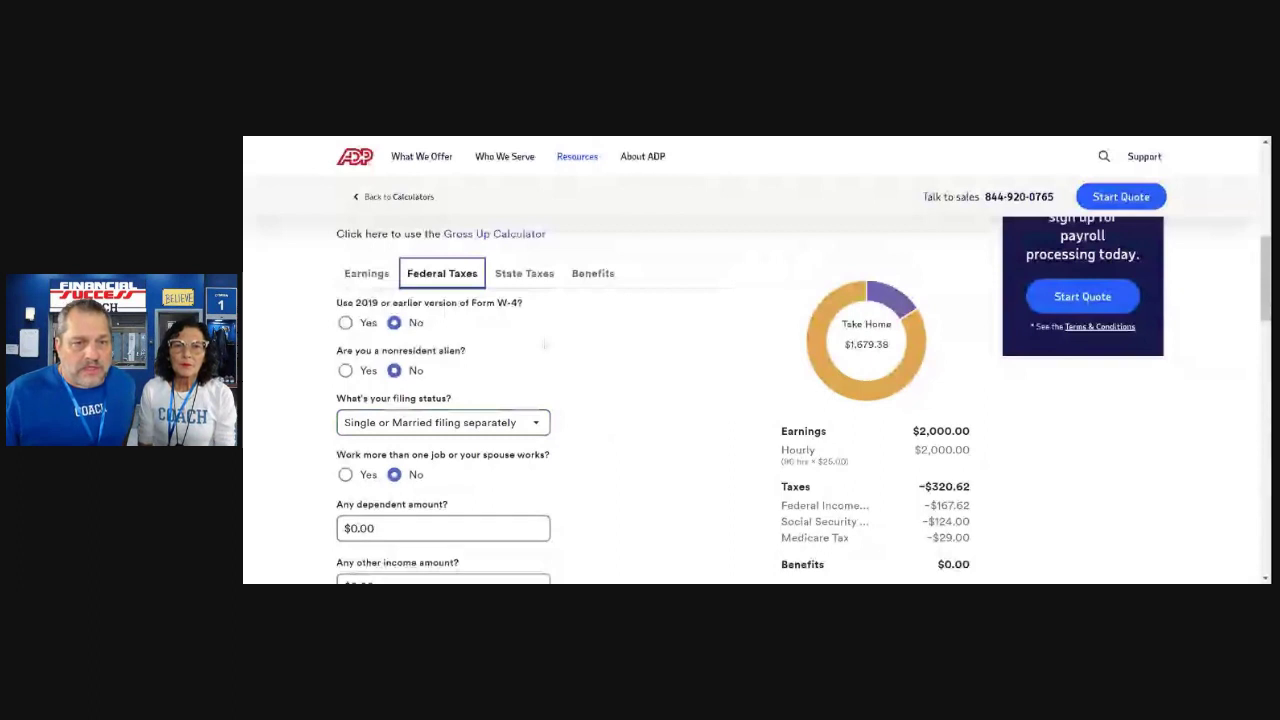
Step: Set the work state to Connecticut in the state taxes and review its withholding questions and the pay breakdown
left_click(524, 273)
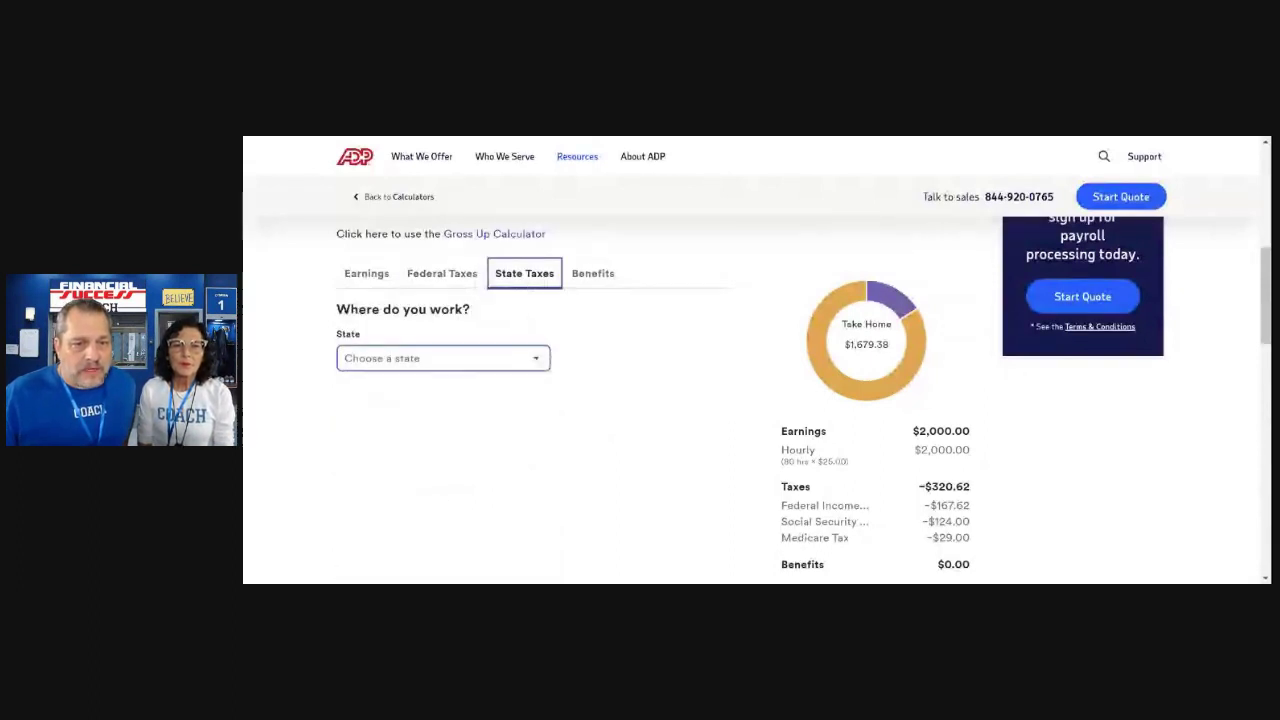
left_click(443, 358)
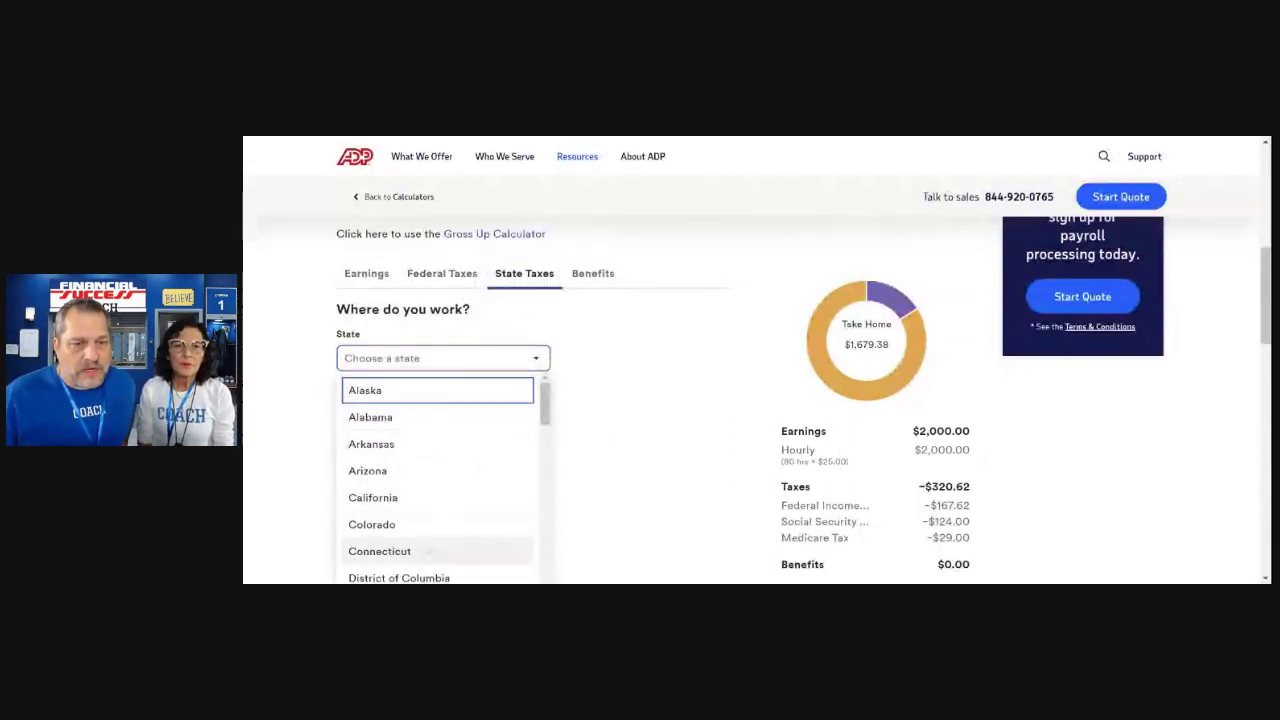
left_click(380, 551)
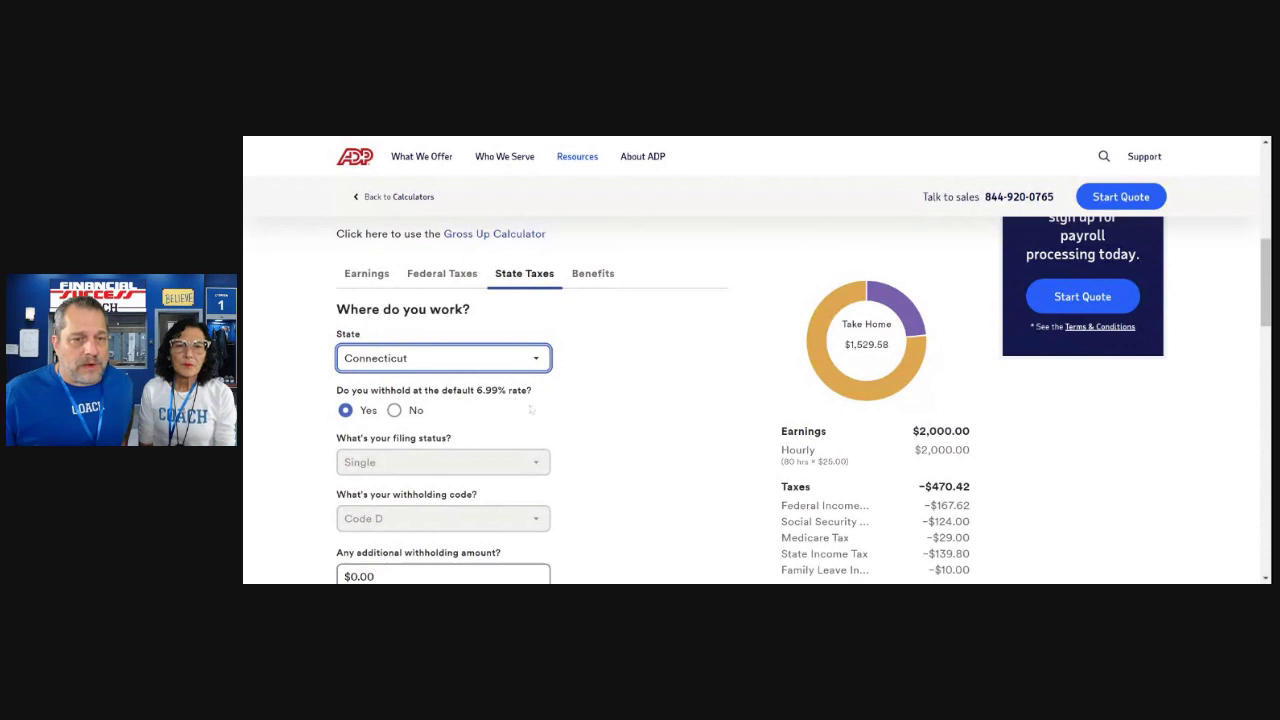
scroll(683, 386, "down", 1)
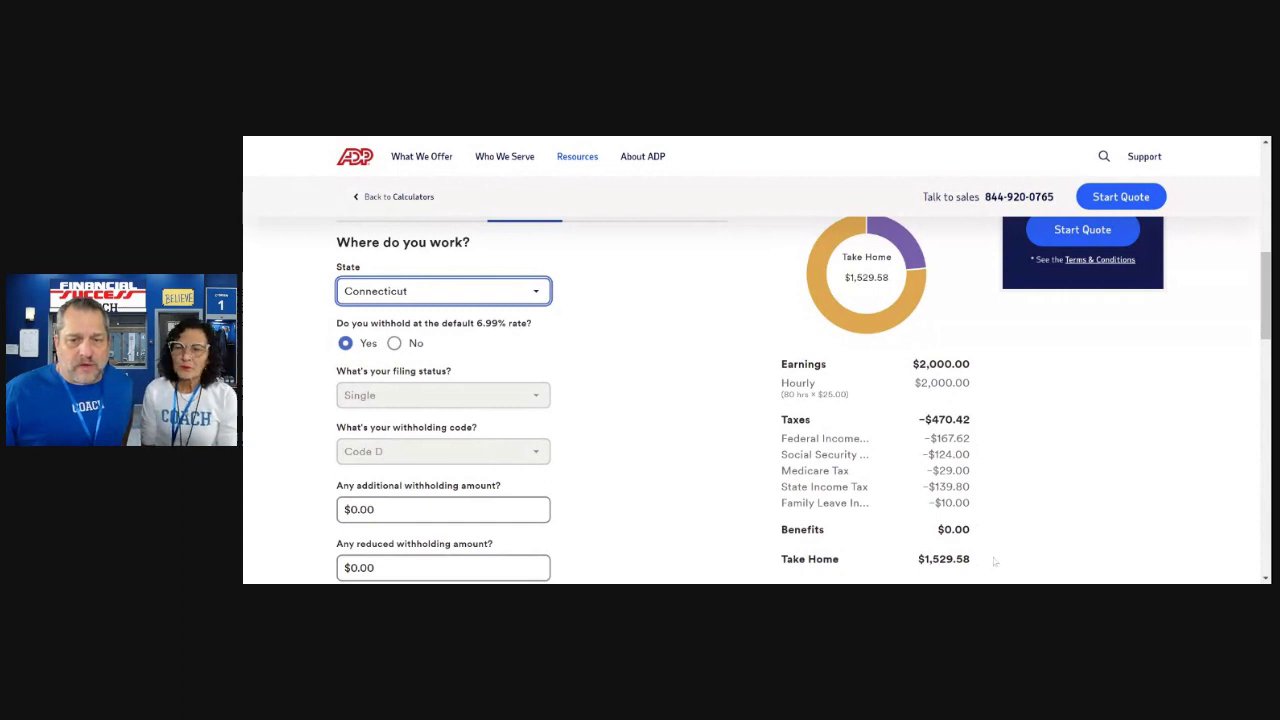
scroll(995, 562, "down", 1)
scroll(995, 562, "up", 1)
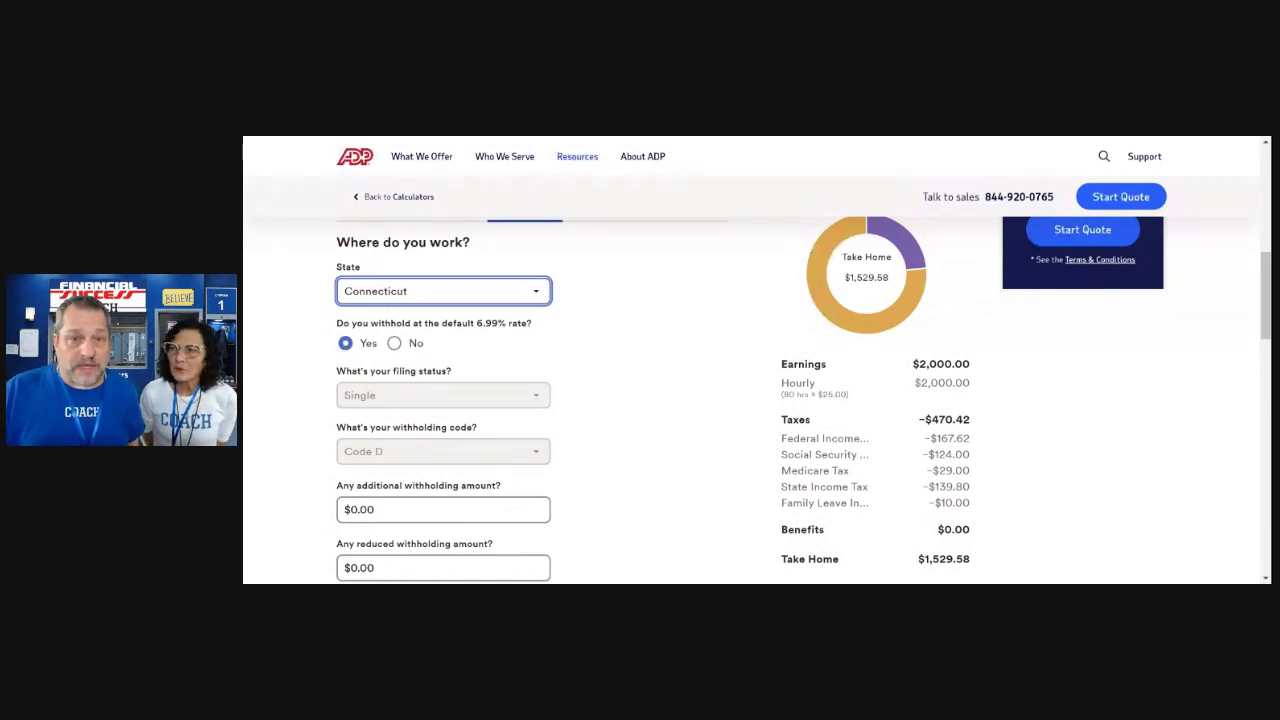
scroll(995, 562, "up", 1)
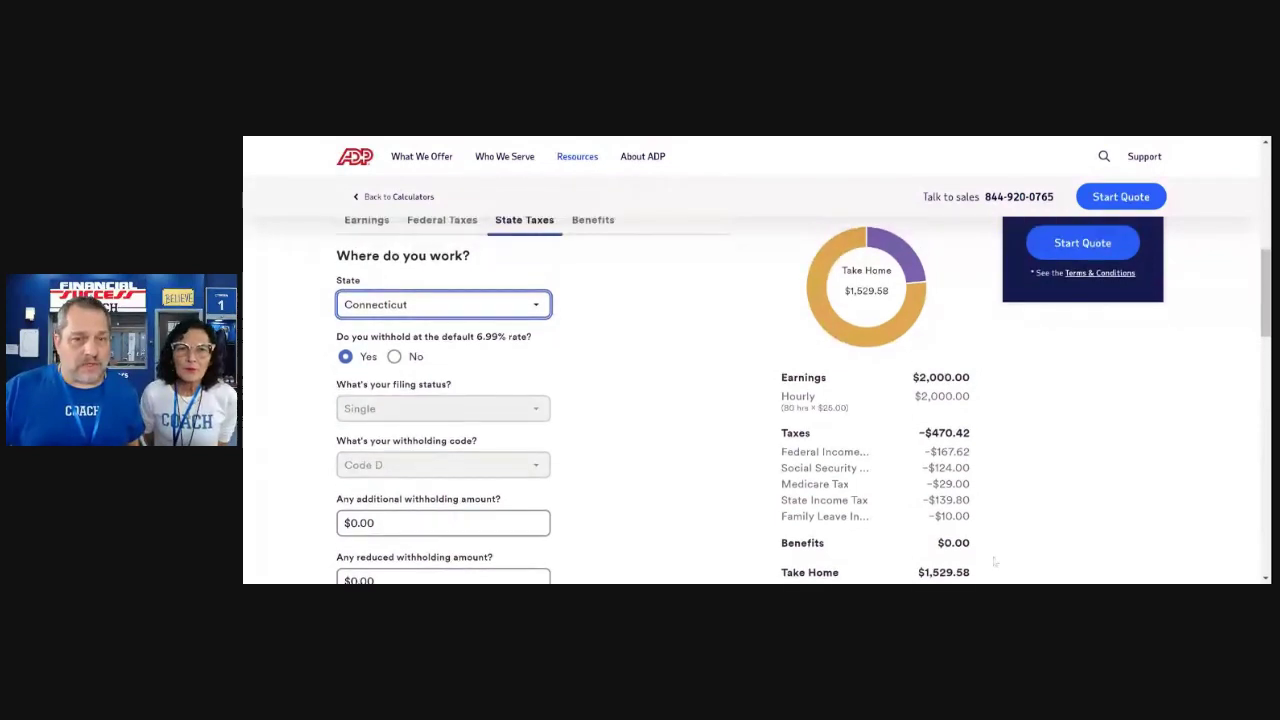
Step: Set a 401(k) retirement contribution of 10 percent in the benefits, leaving the medical, dental, vision, FSA and HSA amounts at zero
scroll(995, 562, "up", 1)
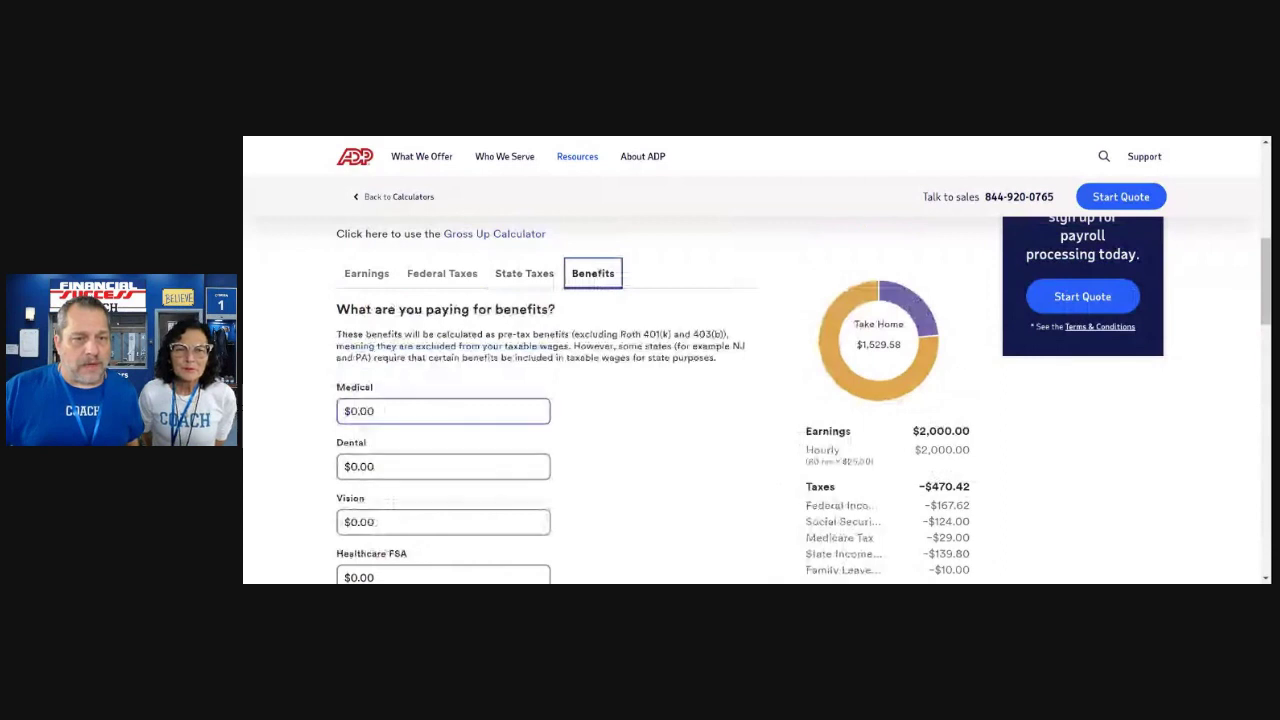
scroll(804, 399, "down", 1)
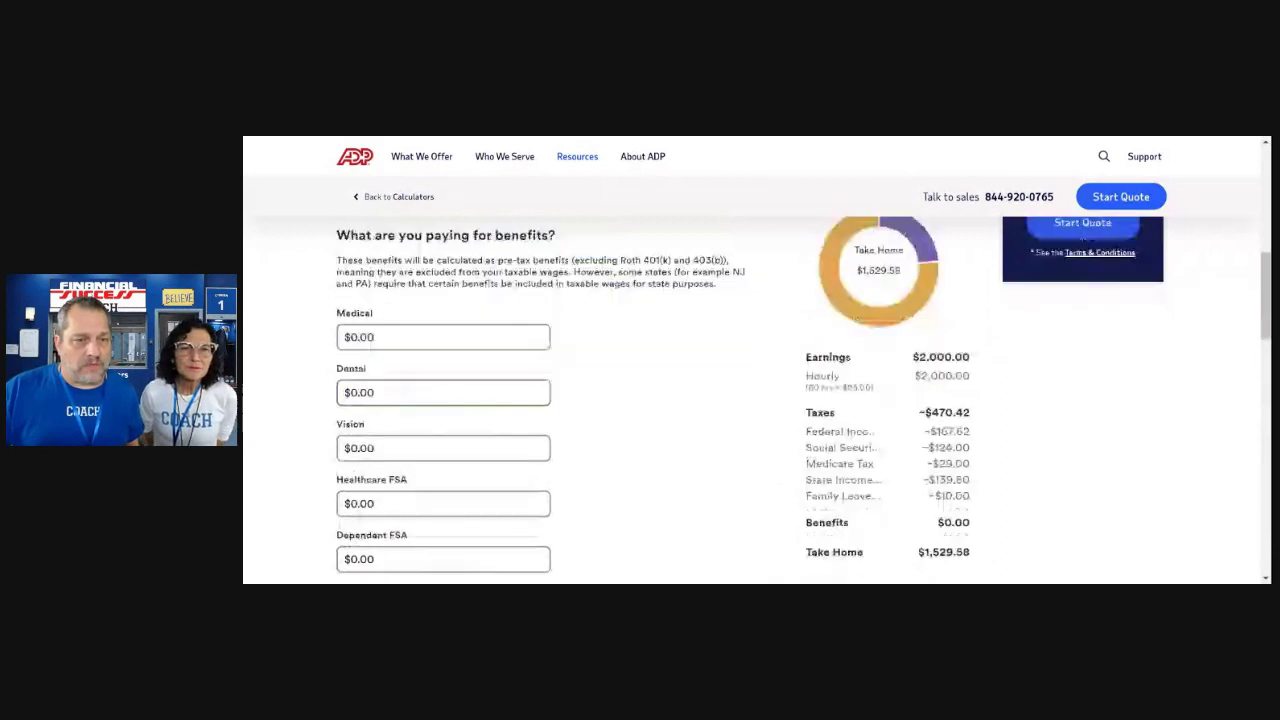
scroll(804, 394, "down", 1)
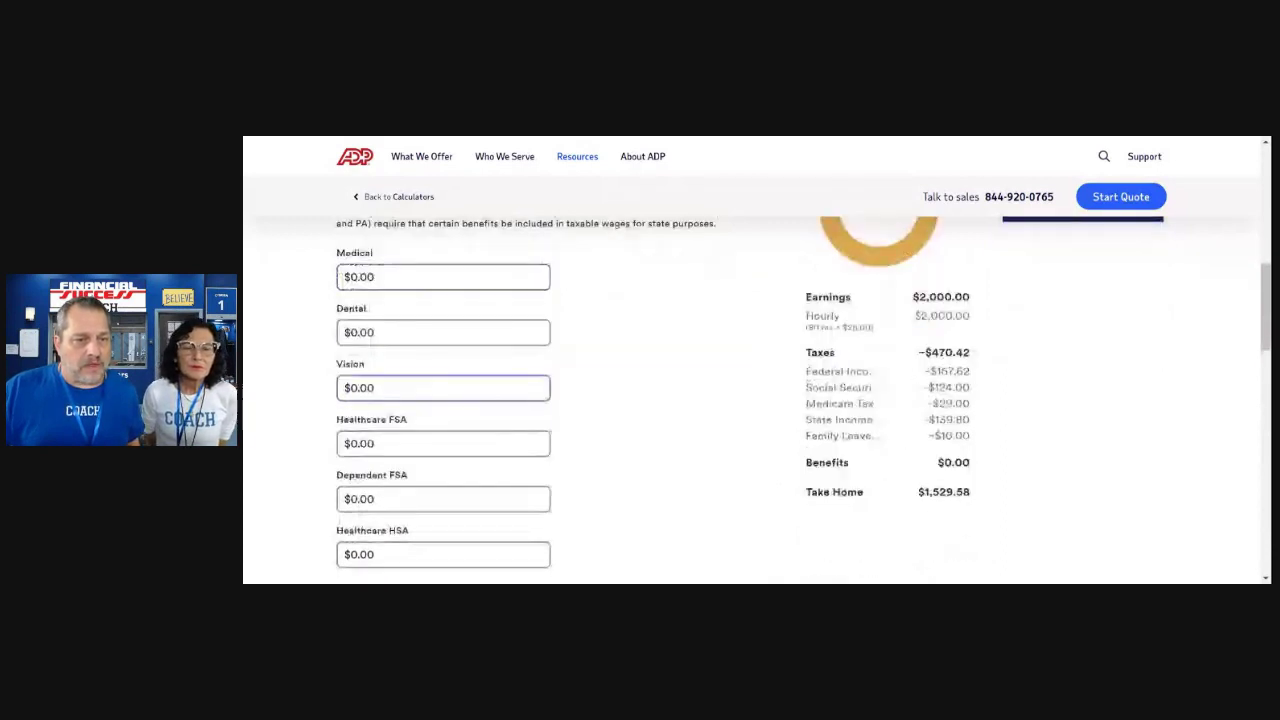
scroll(443, 380, "down", 1)
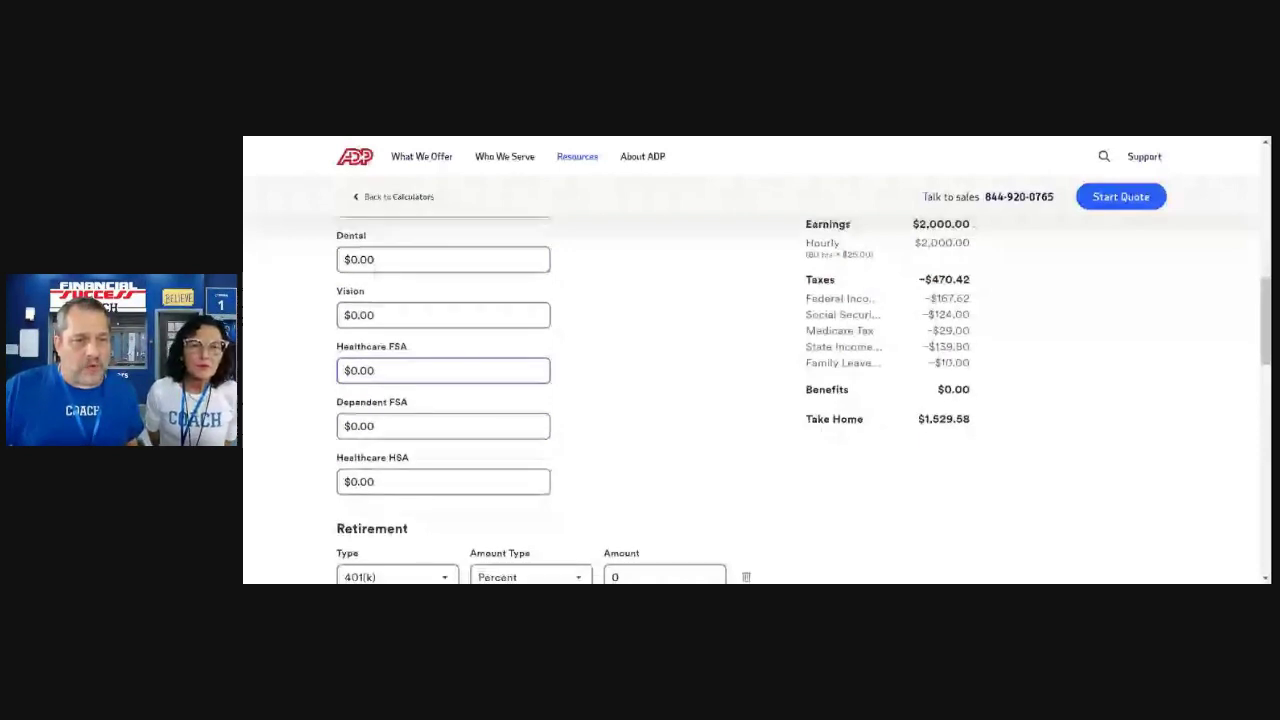
scroll(443, 368, "down", 1)
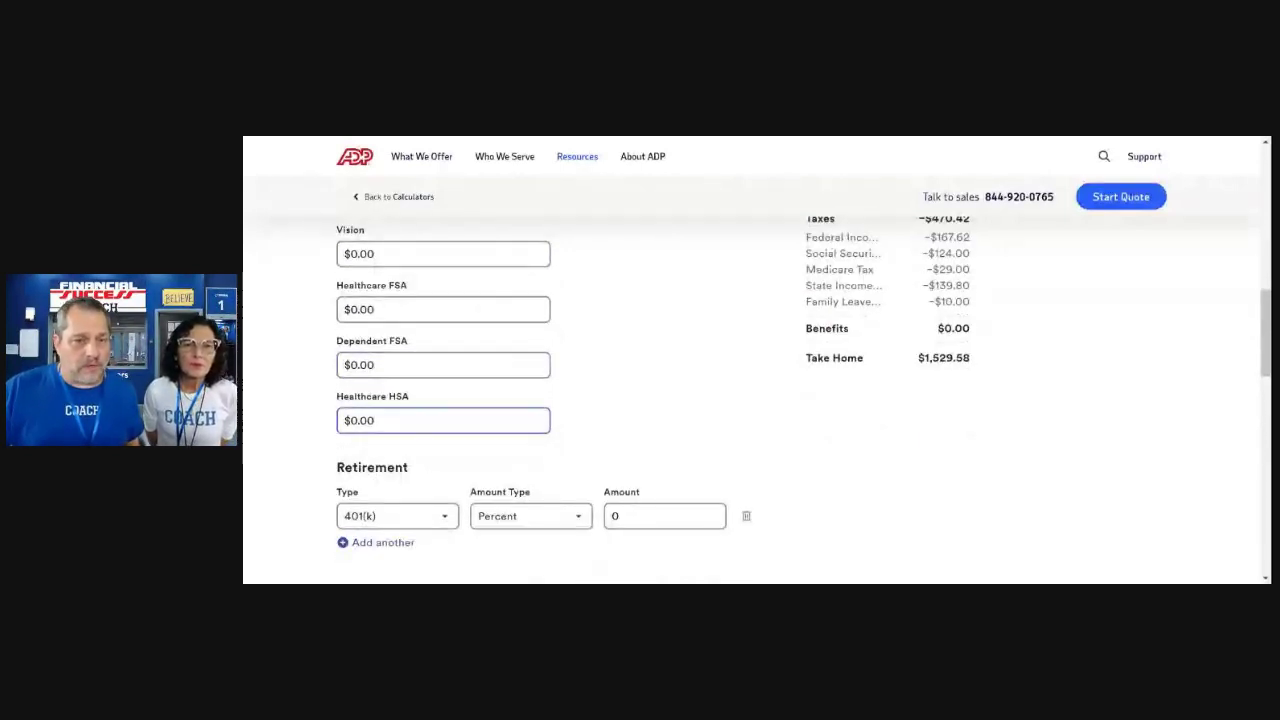
left_click(380, 420)
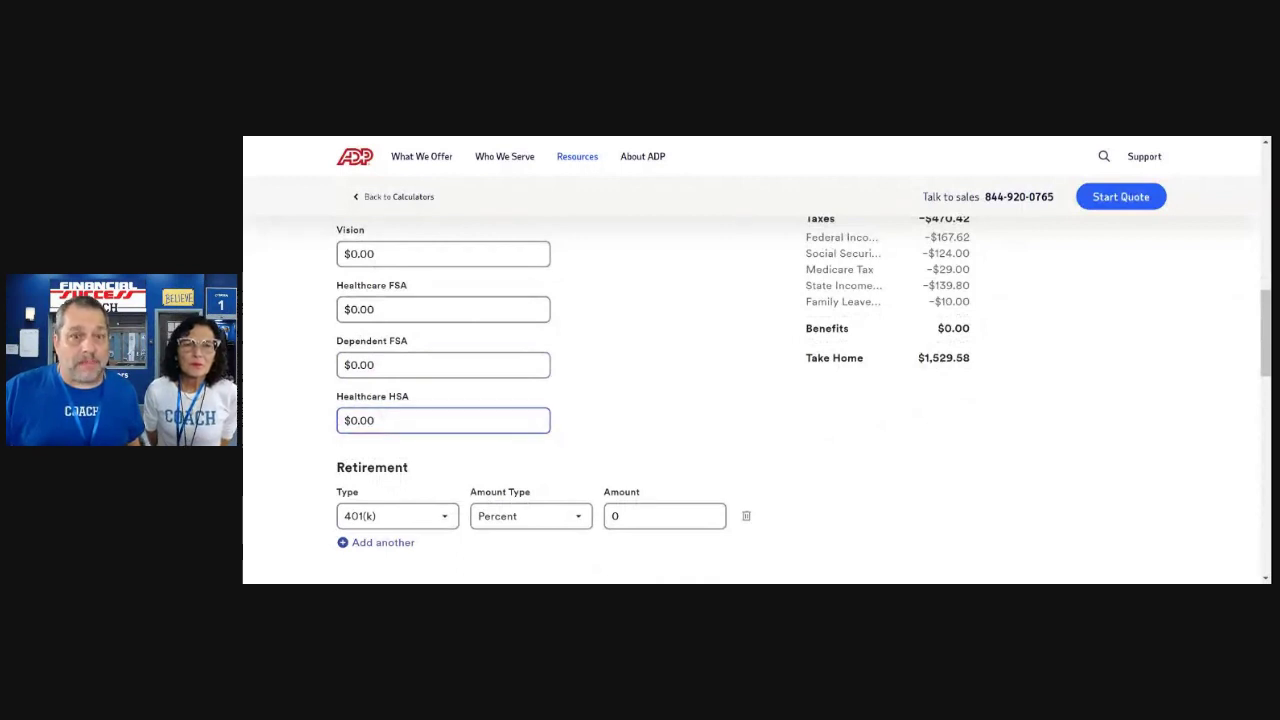
left_click(397, 516)
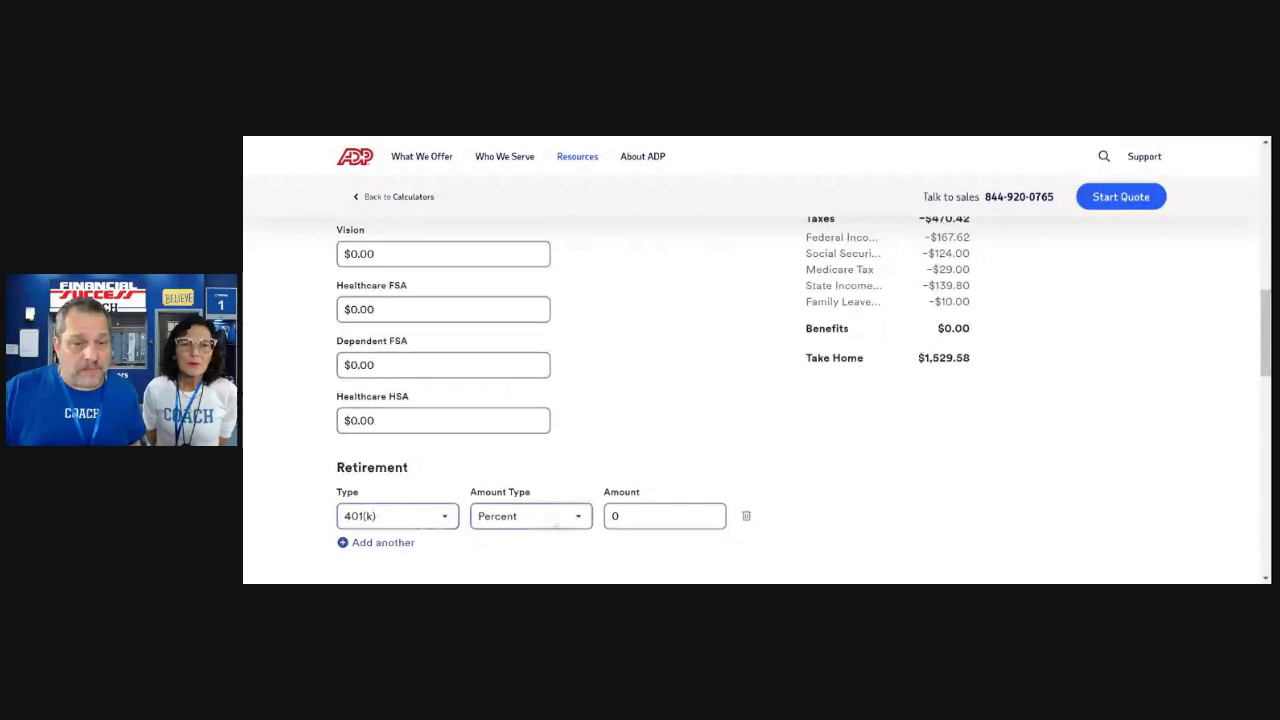
left_click(640, 516)
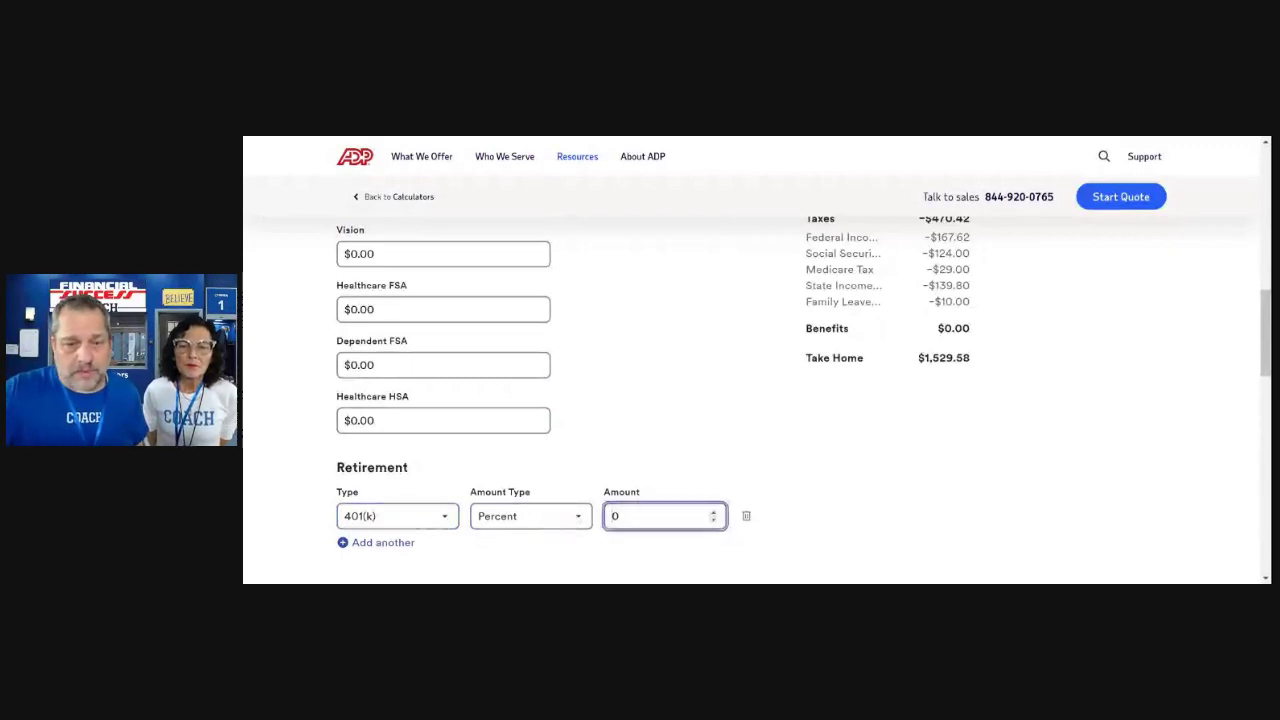
type("1")
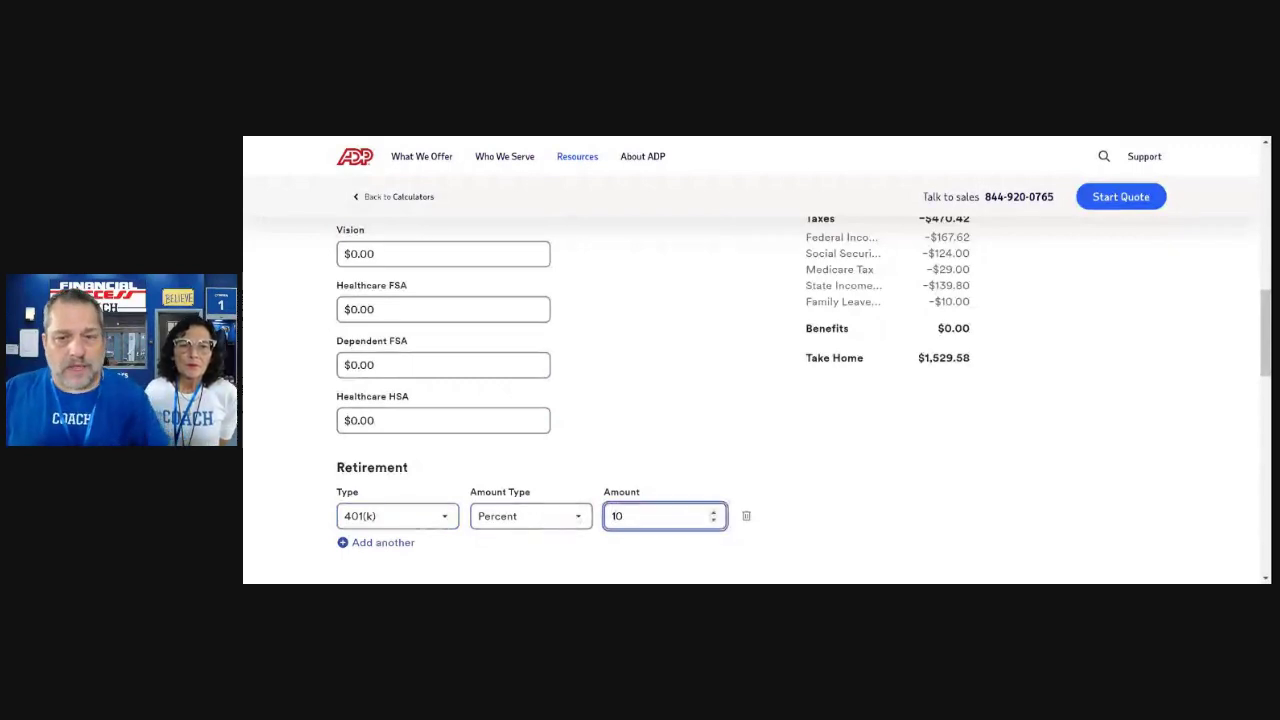
key("Tab")
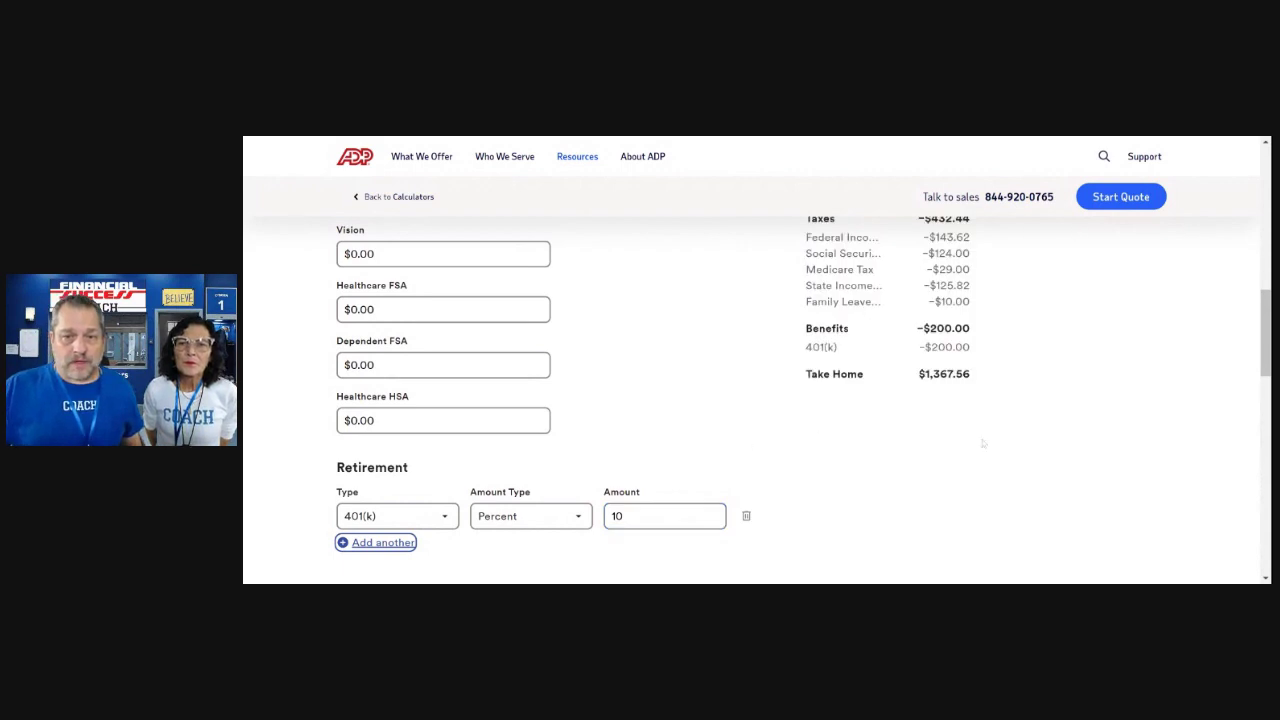
Step: Examine the paycheck breakdown of earnings, taxes, 401(k) benefit and take-home pay beside the benefits form
scroll(1004, 445, "up", 3)
scroll(756, 400, "up", 1)
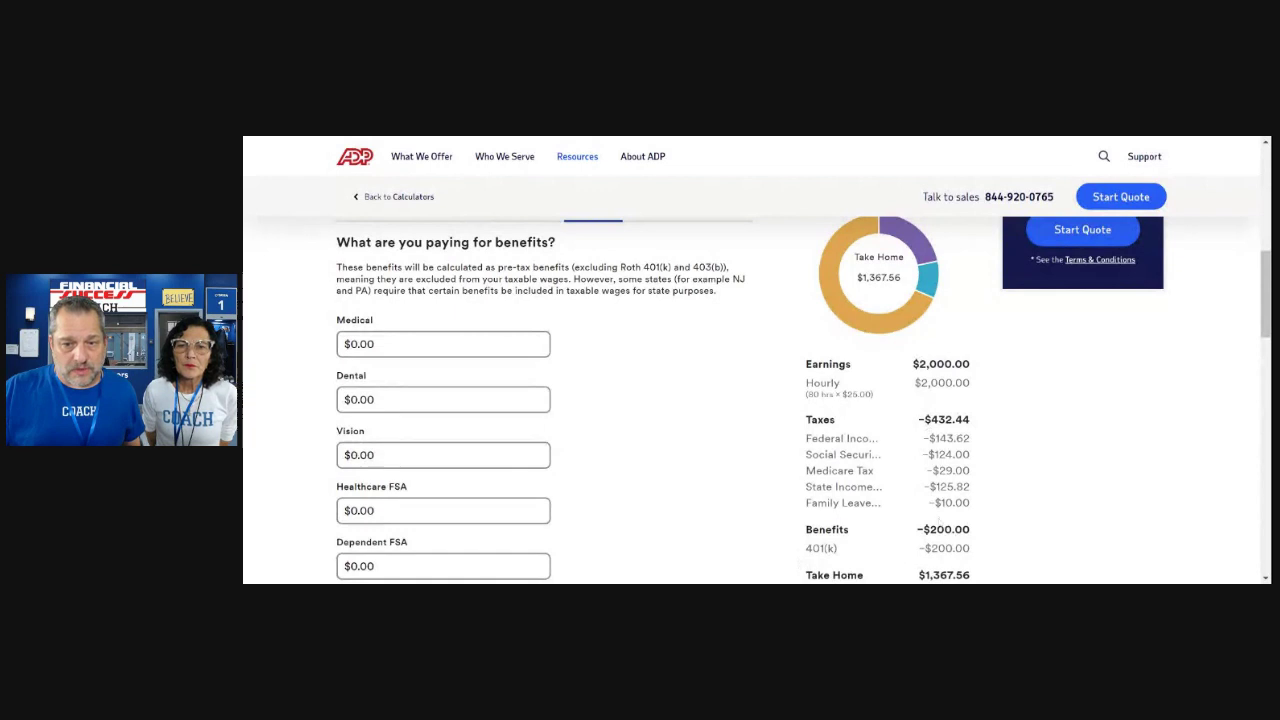
scroll(996, 476, "down", 1)
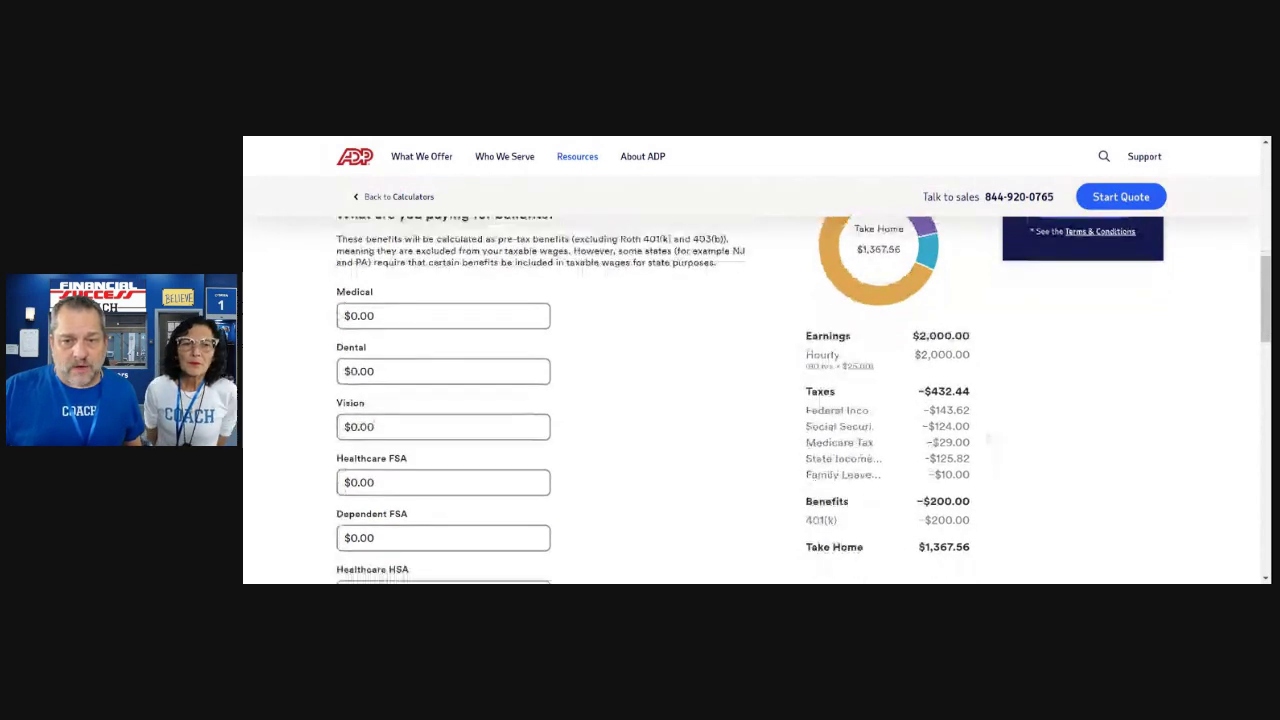
scroll(800, 400, "down", 2)
scroll(800, 400, "up", 2)
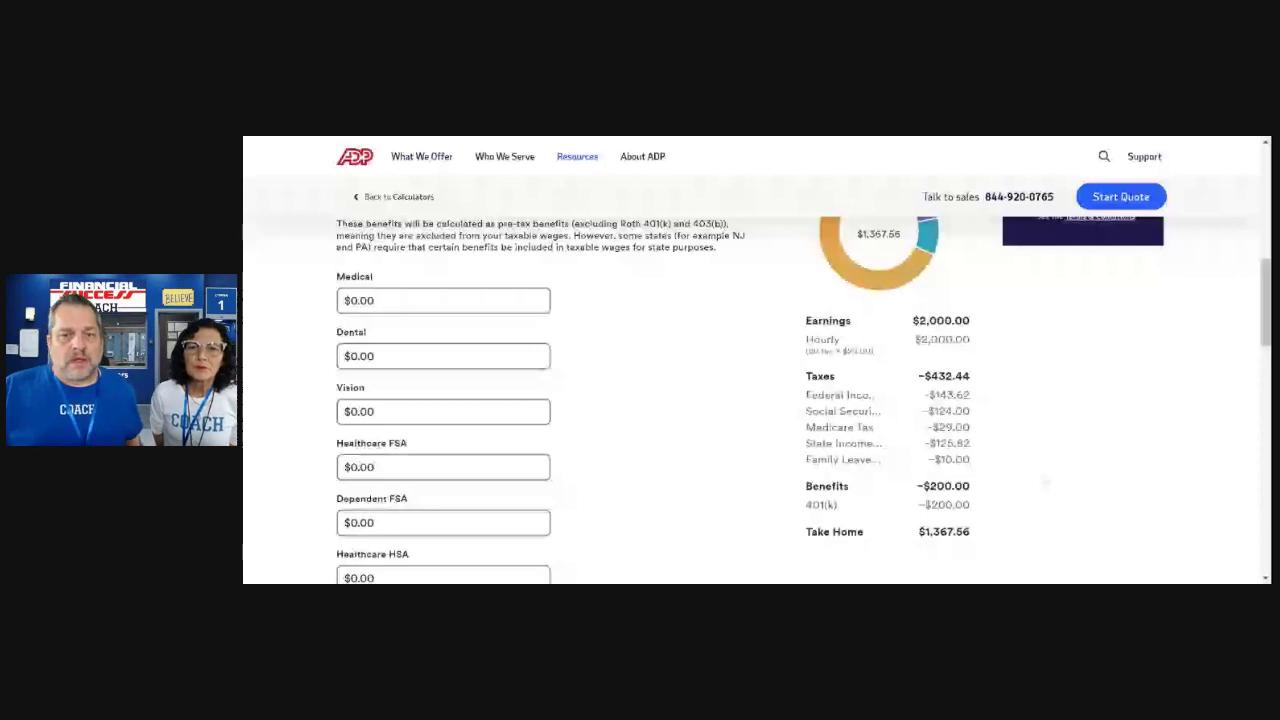
scroll(1046, 482, "up", 3)
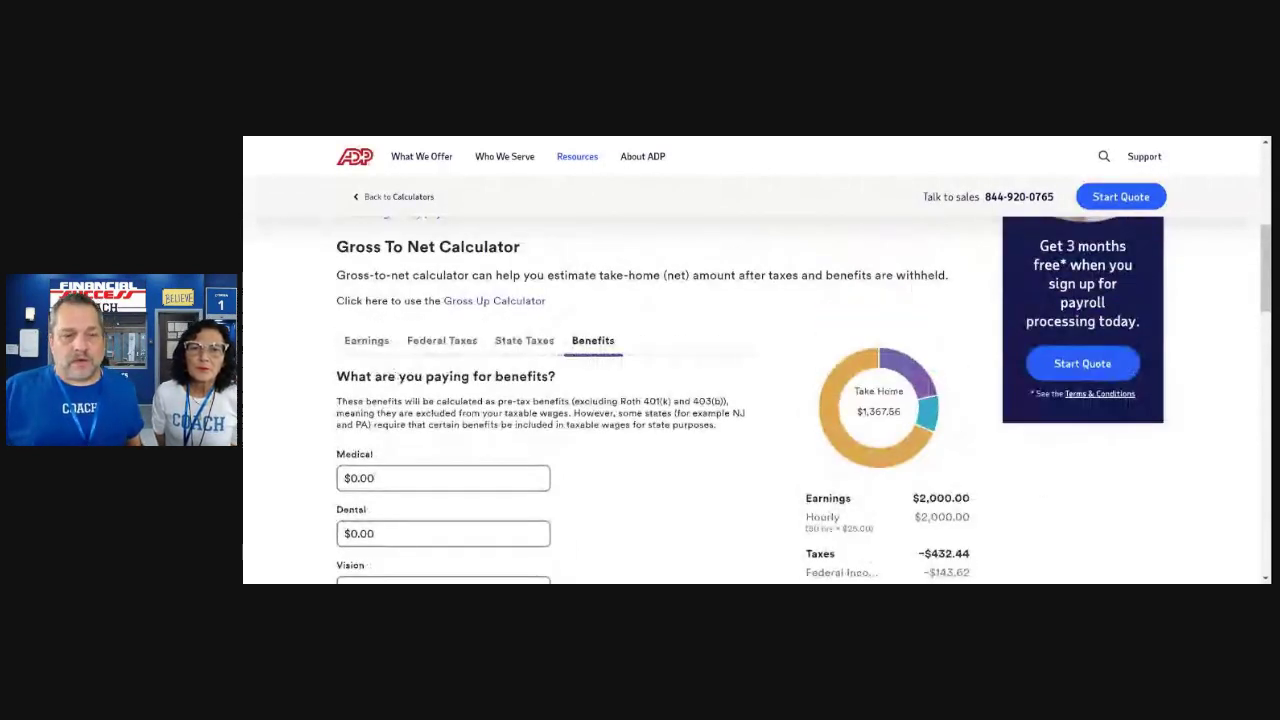
scroll(1004, 487, "down", 1)
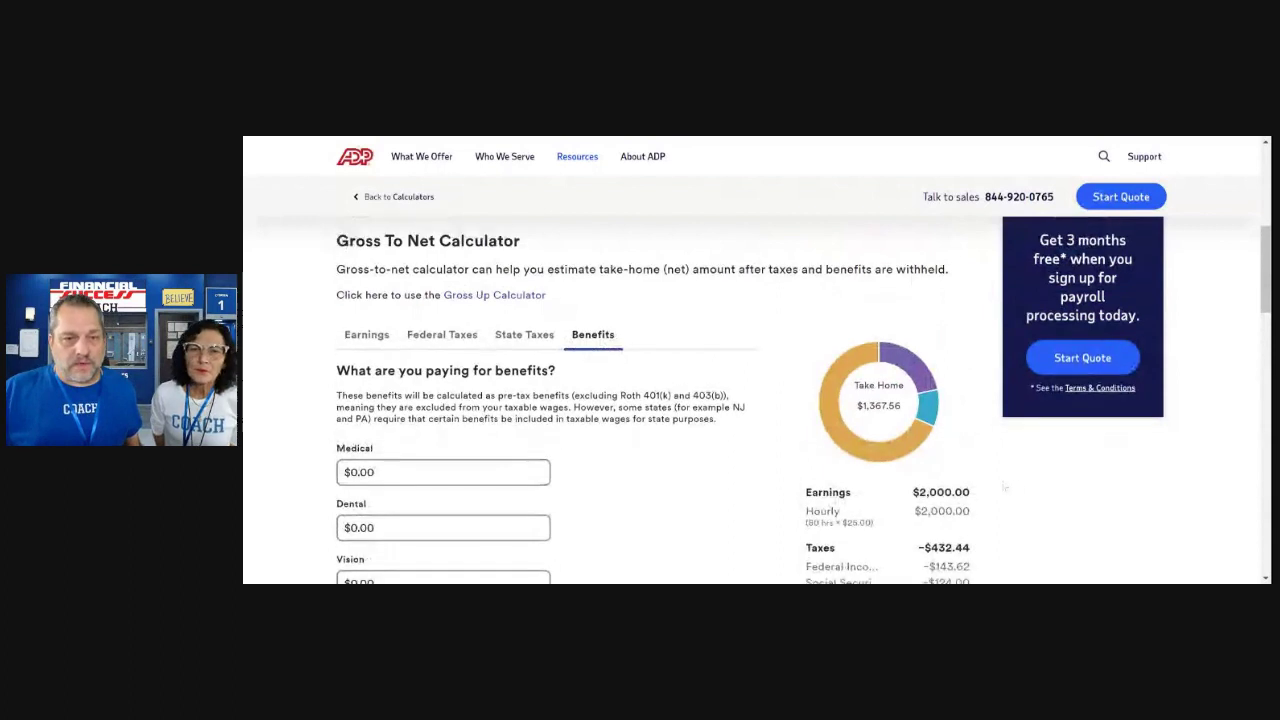
scroll(1004, 487, "down", 1)
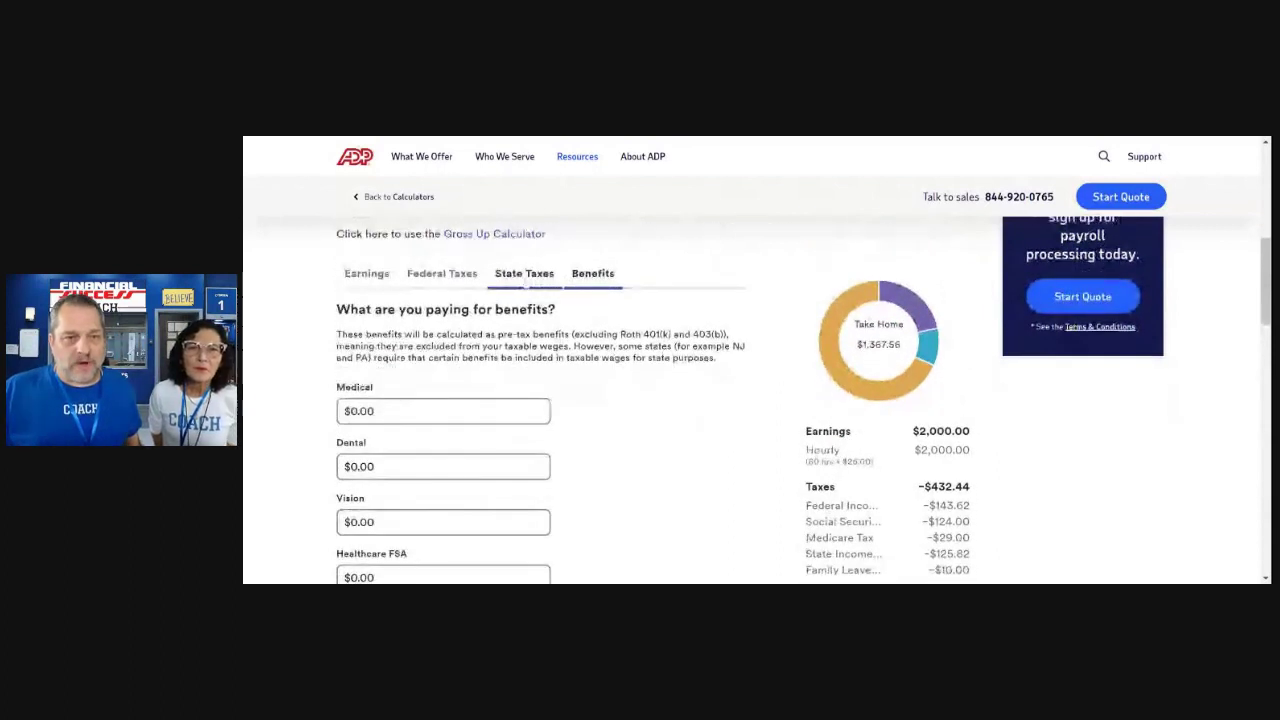
Step: Change the work state in the state taxes to Florida
left_click(522, 280)
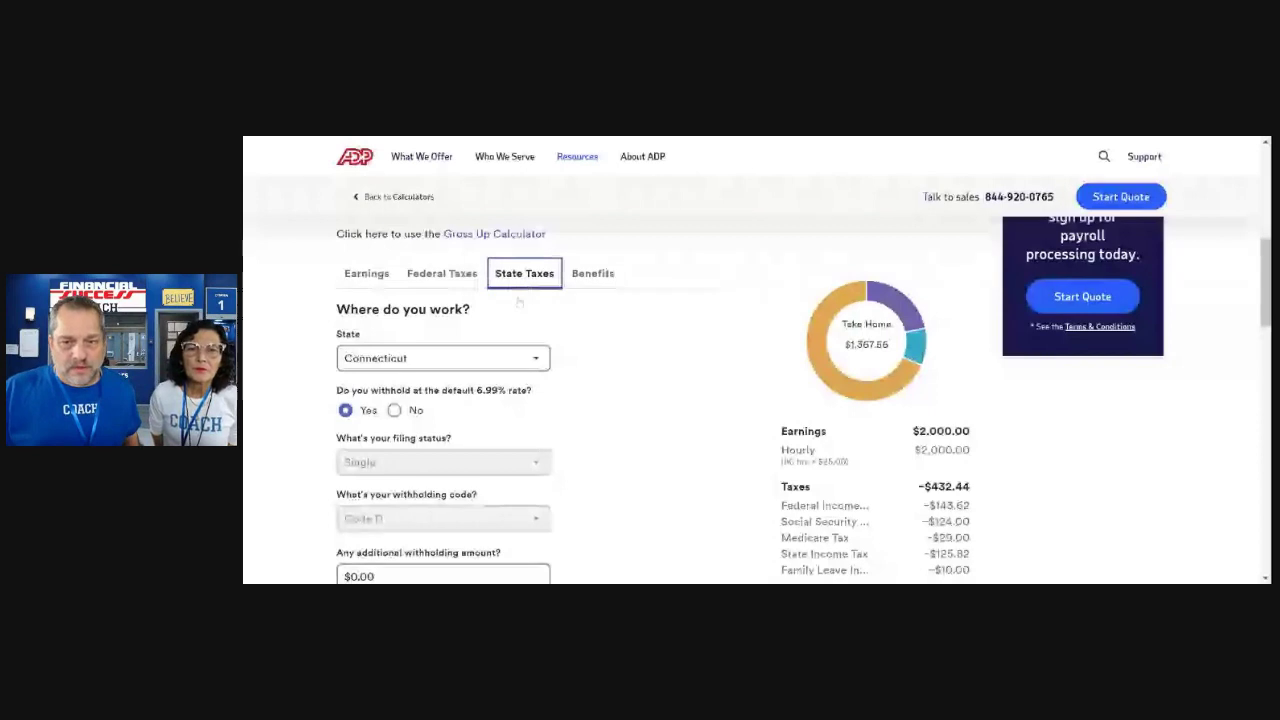
scroll(519, 302, "down", 1)
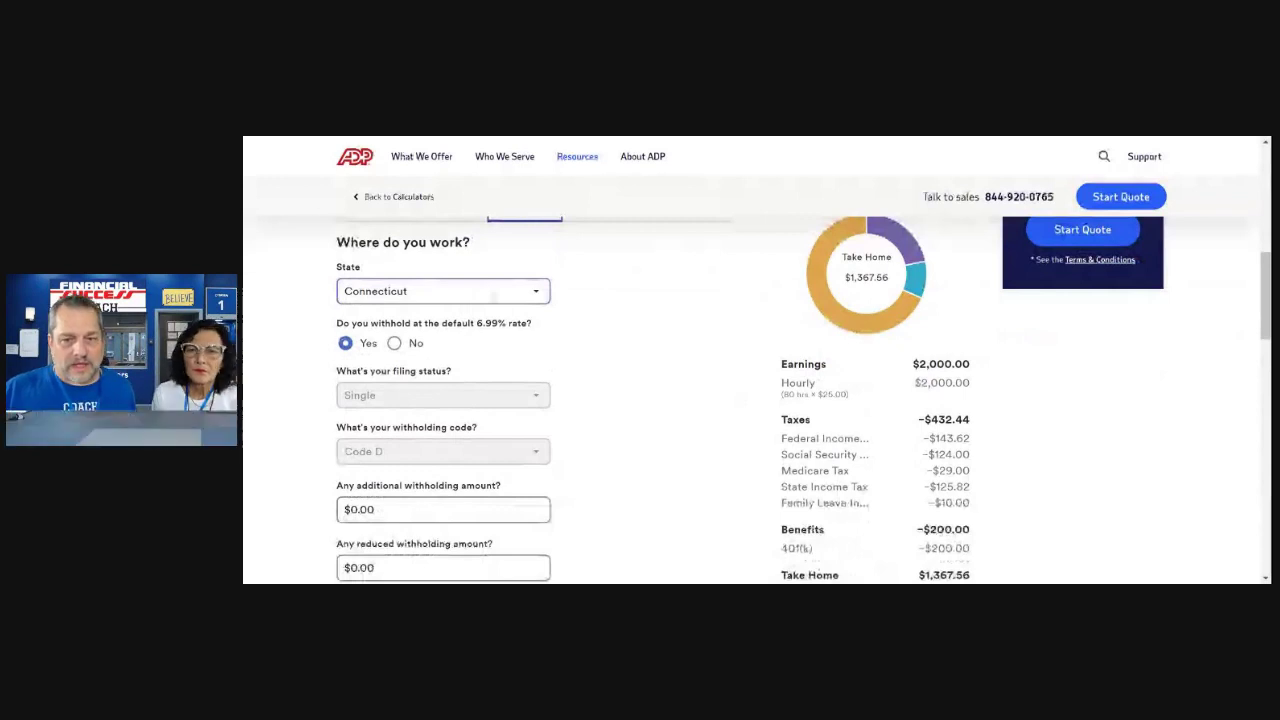
key("f")
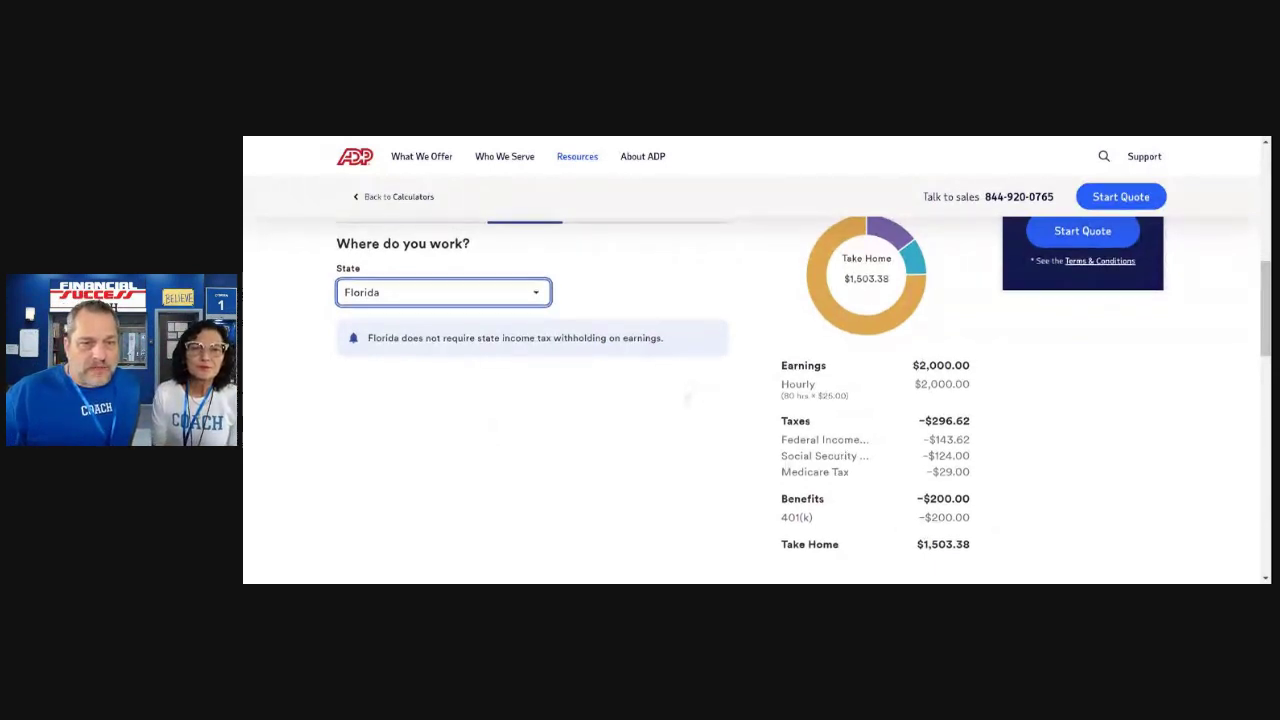
scroll(696, 391, "up", 1)
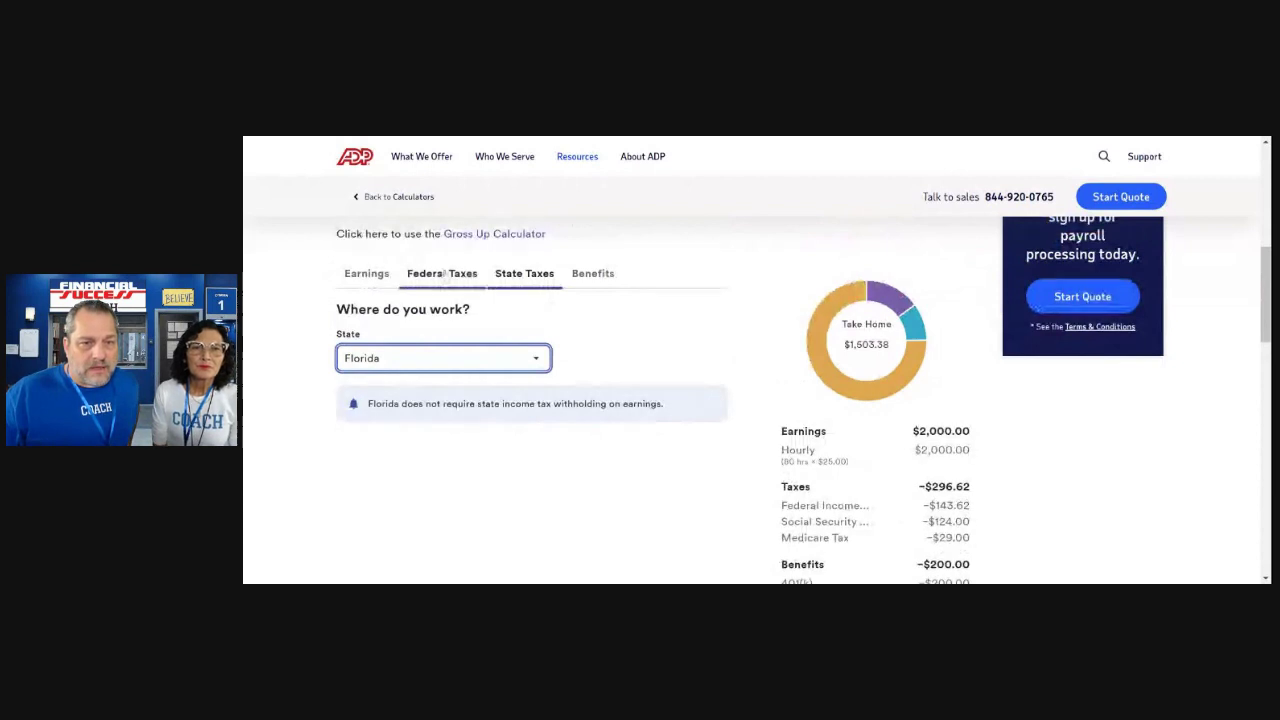
key("alt+Down")
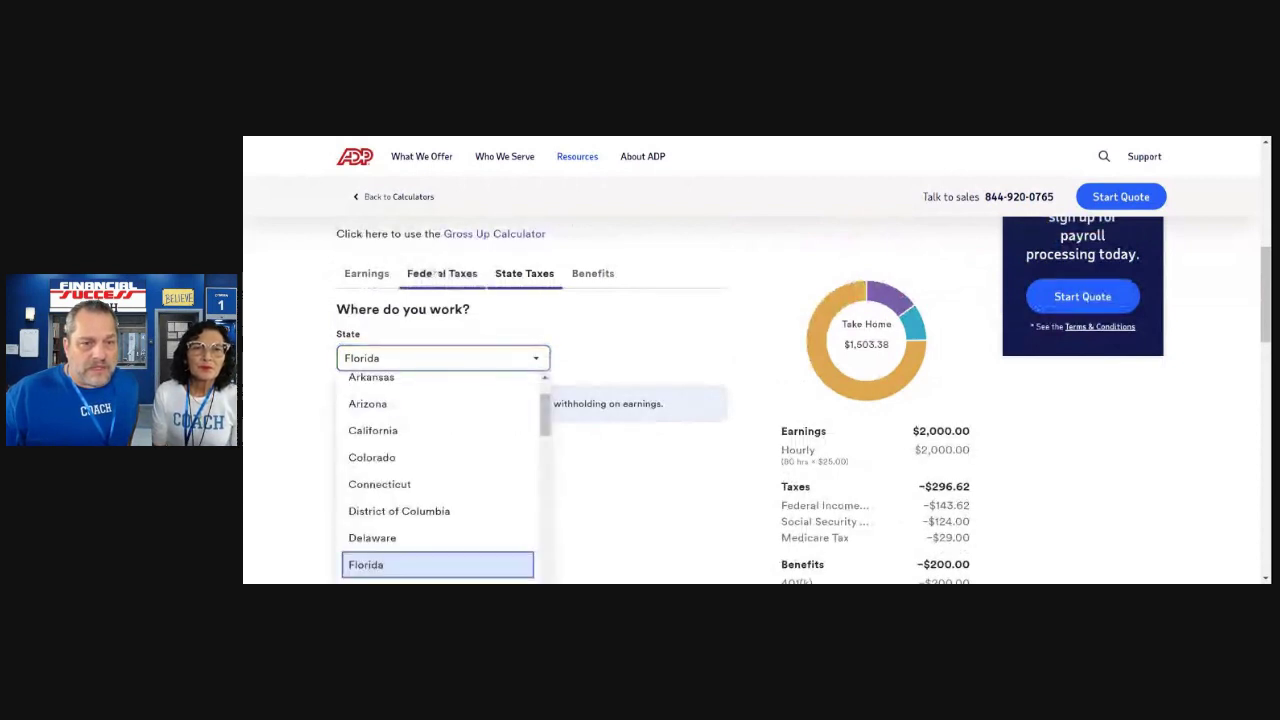
Step: Set the federal tax filing status to Married filing jointly or Qualifying widow(er)
left_click(437, 273)
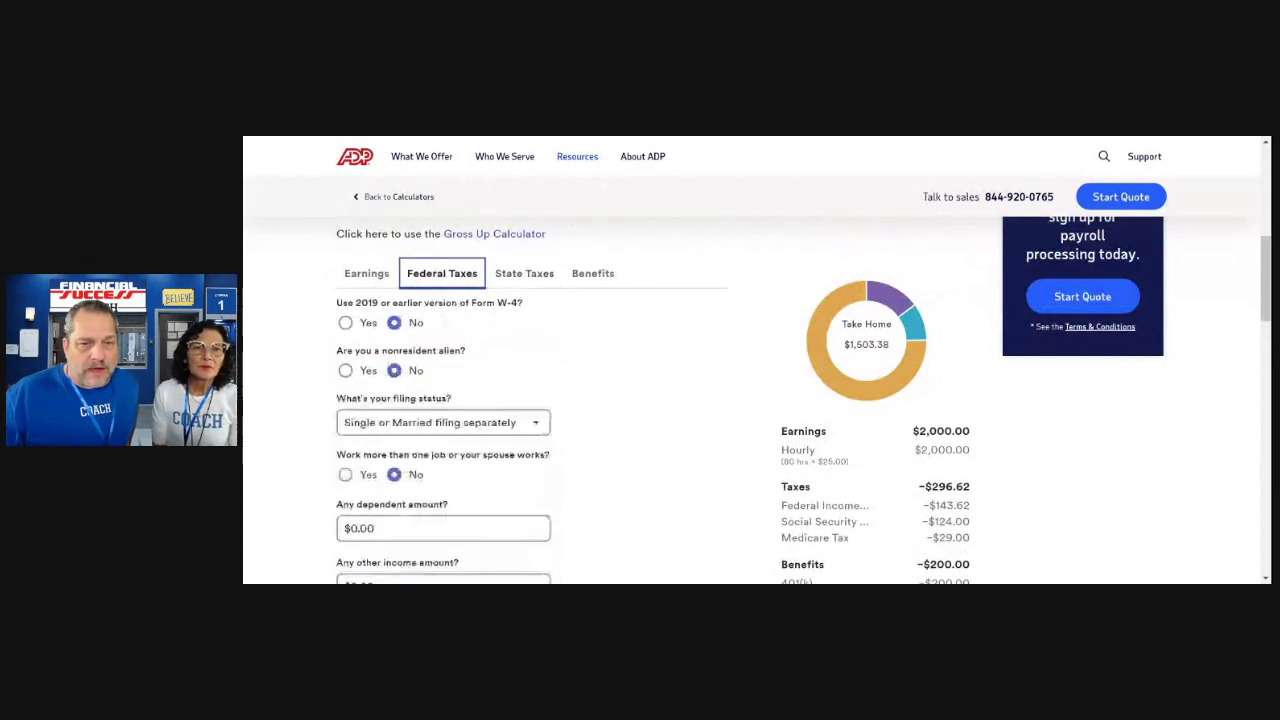
scroll(696, 400, "down", 1)
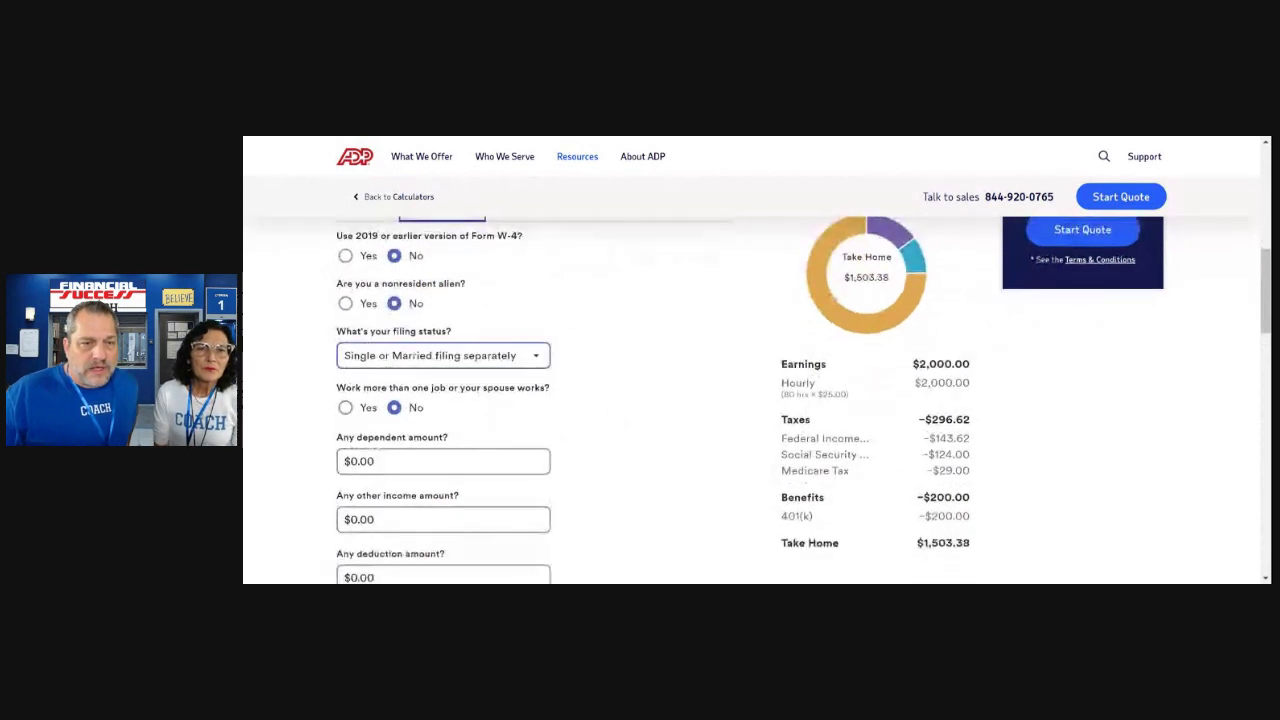
left_click(537, 356)
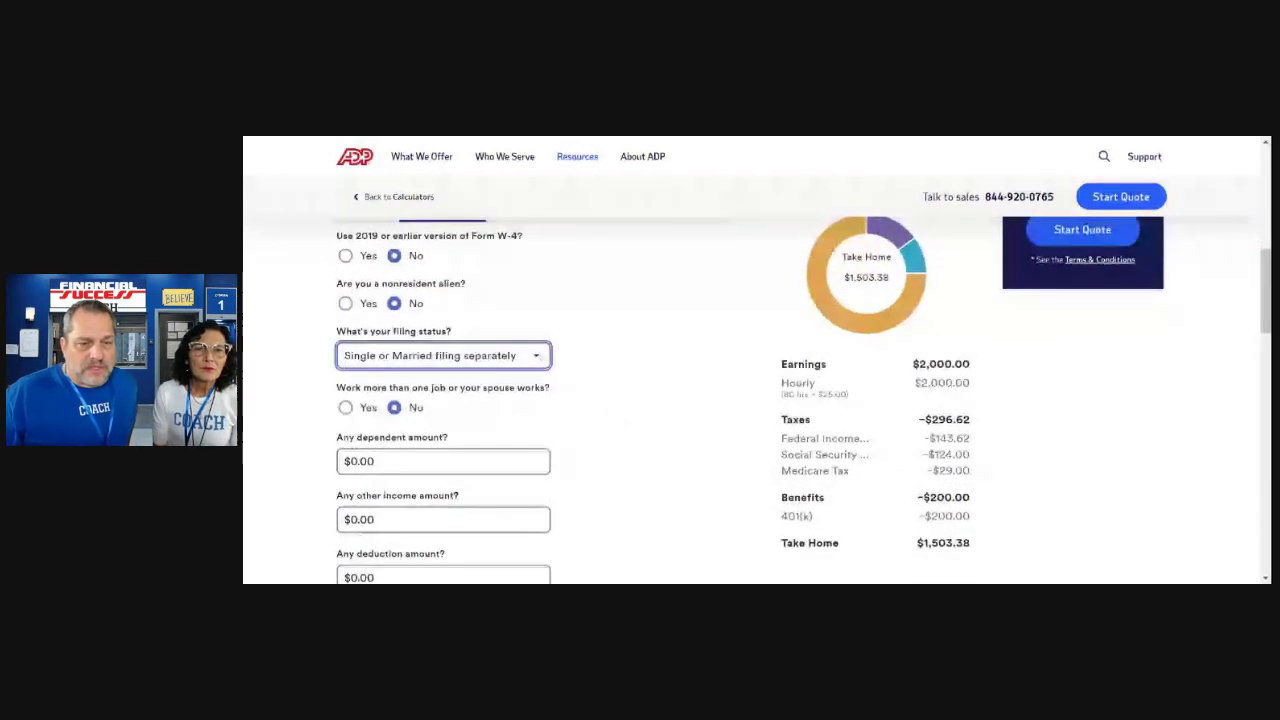
left_click(537, 356)
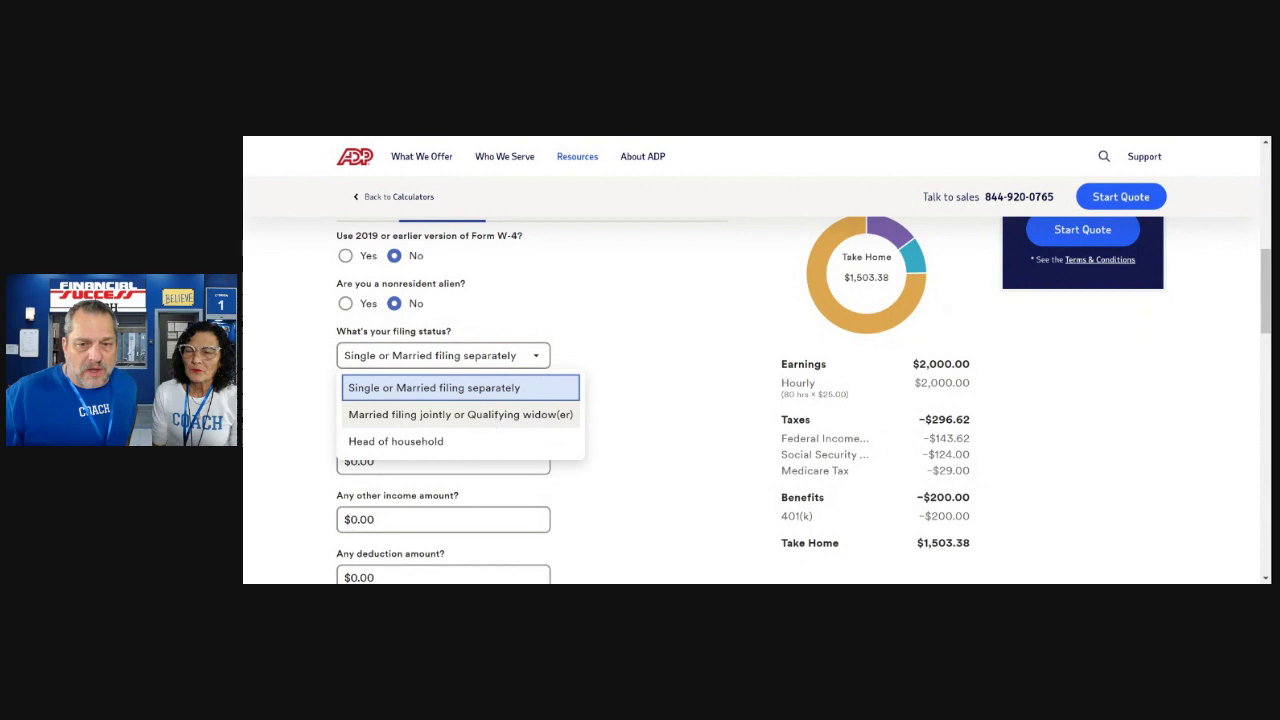
left_click(495, 415)
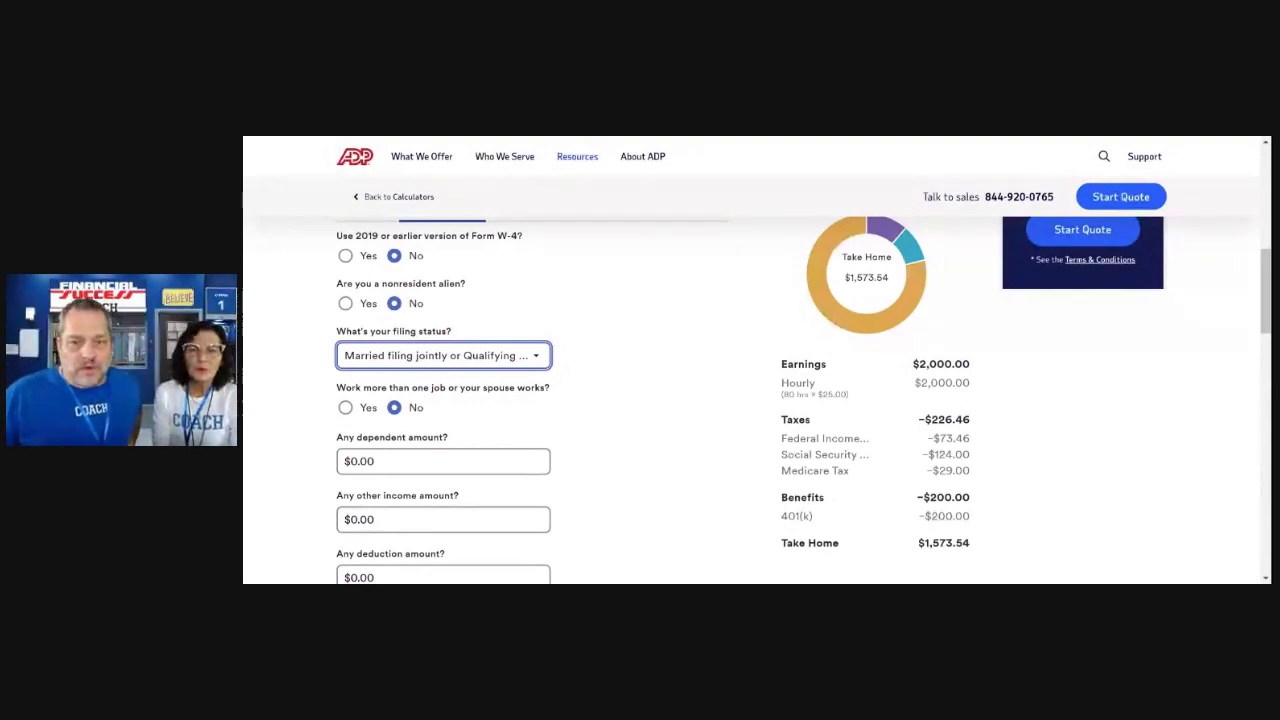
scroll(618, 385, "up", 1)
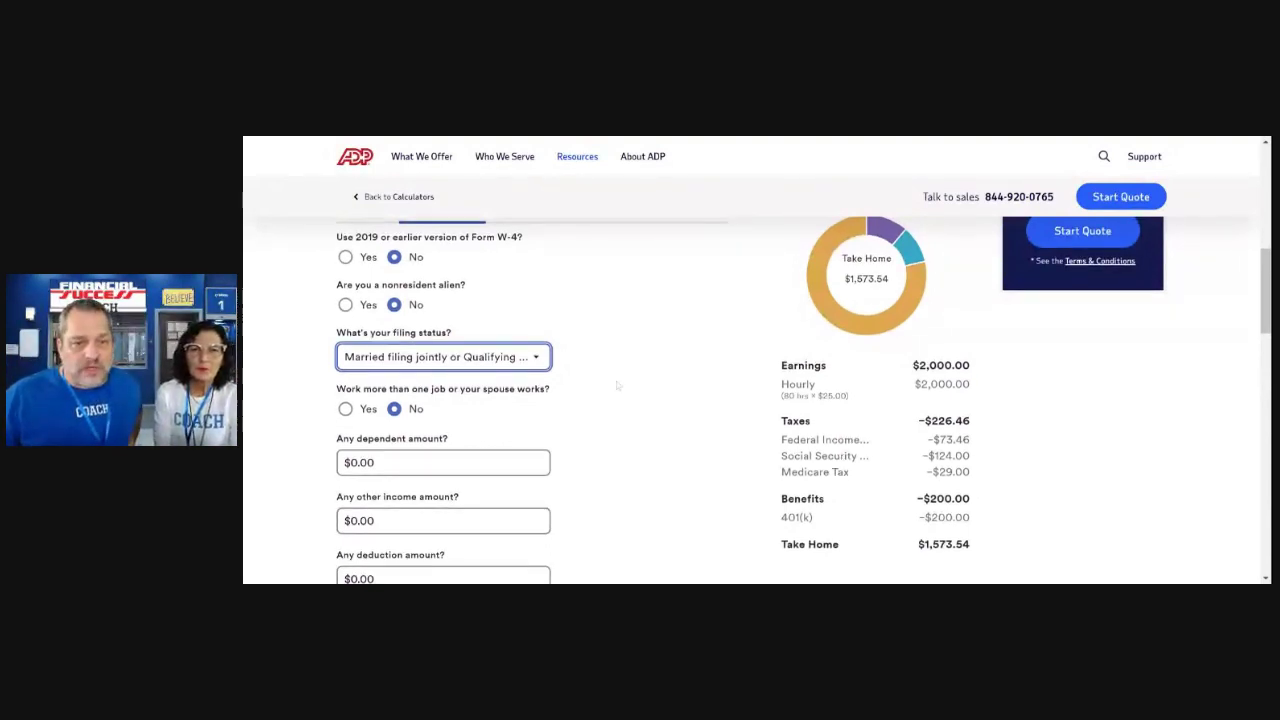
scroll(617, 385, "up", 1)
scroll(617, 385, "down", 1)
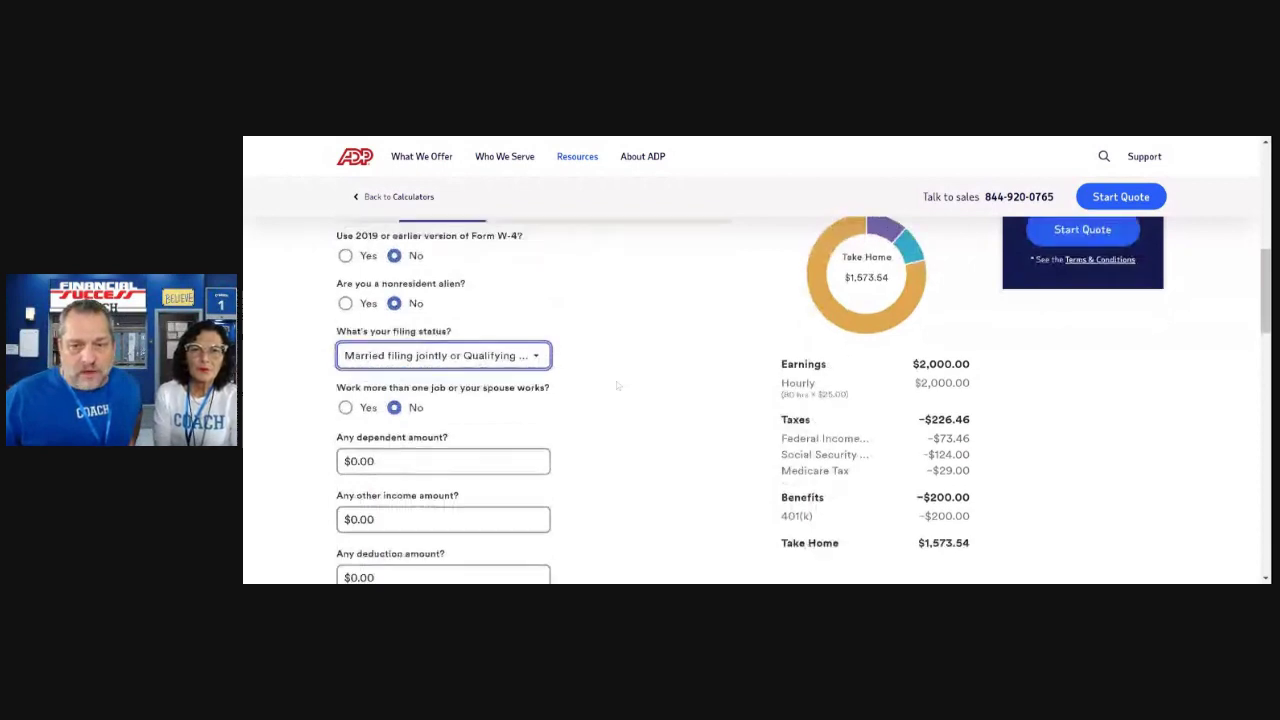
scroll(616, 381, "up", 2)
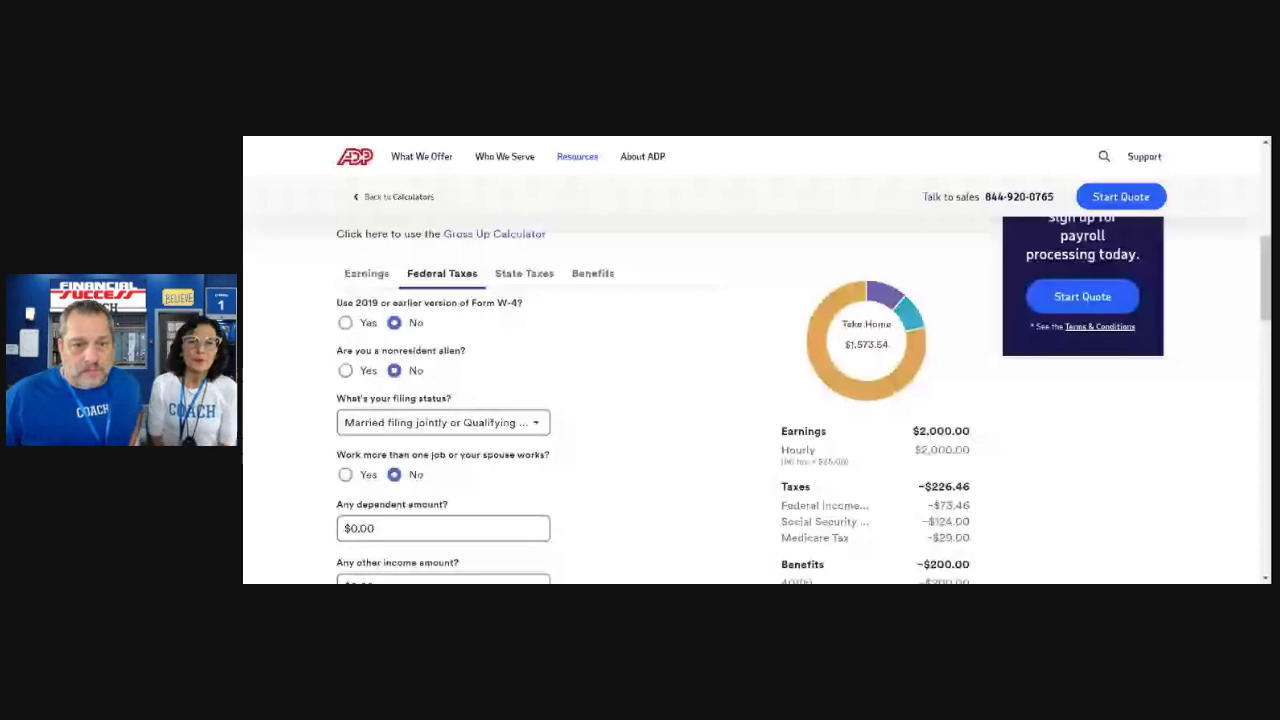
key("Tab")
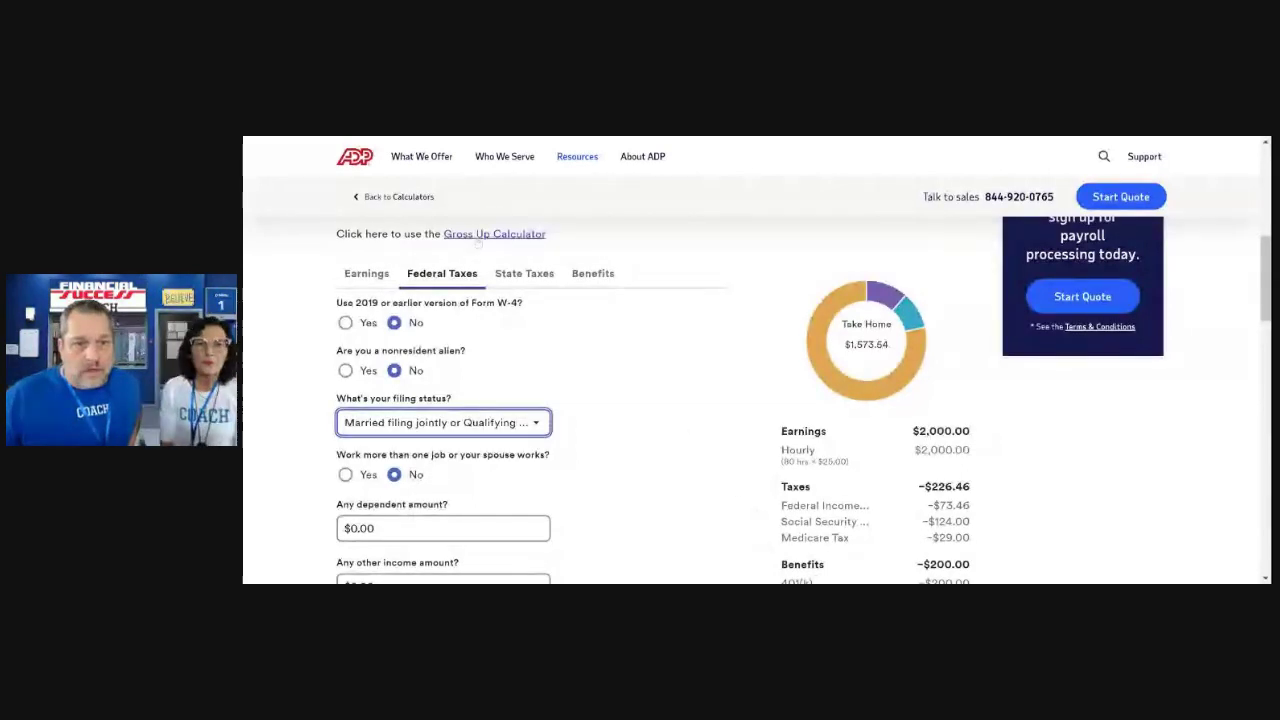